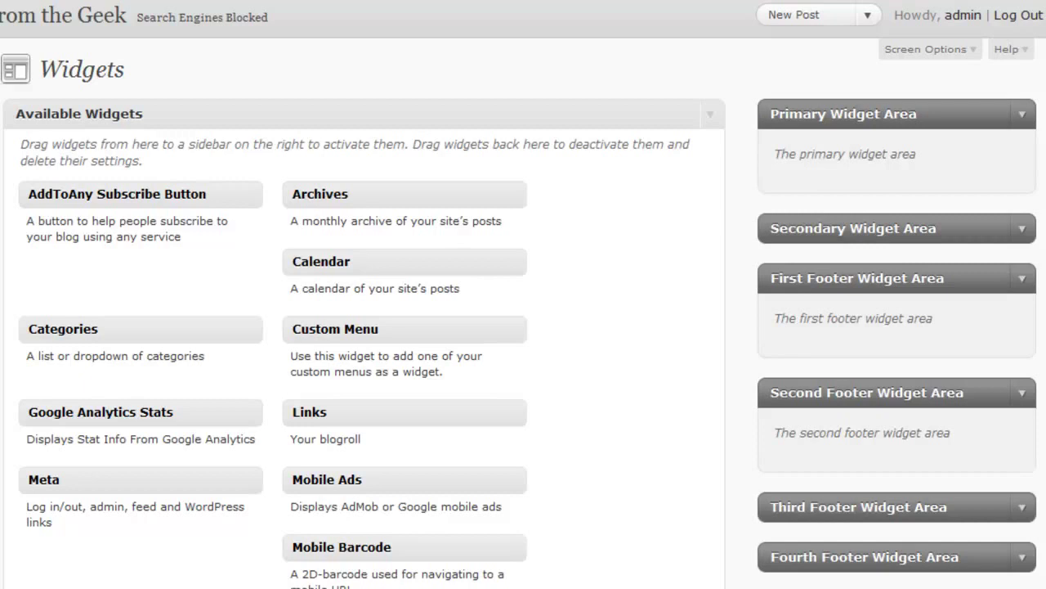
- Add a Text widget from the available widgets to the Primary Widget Area
{"action": "scroll", "coordinate": [523, 295], "scroll_direction": "down", "scroll_amount": 2}
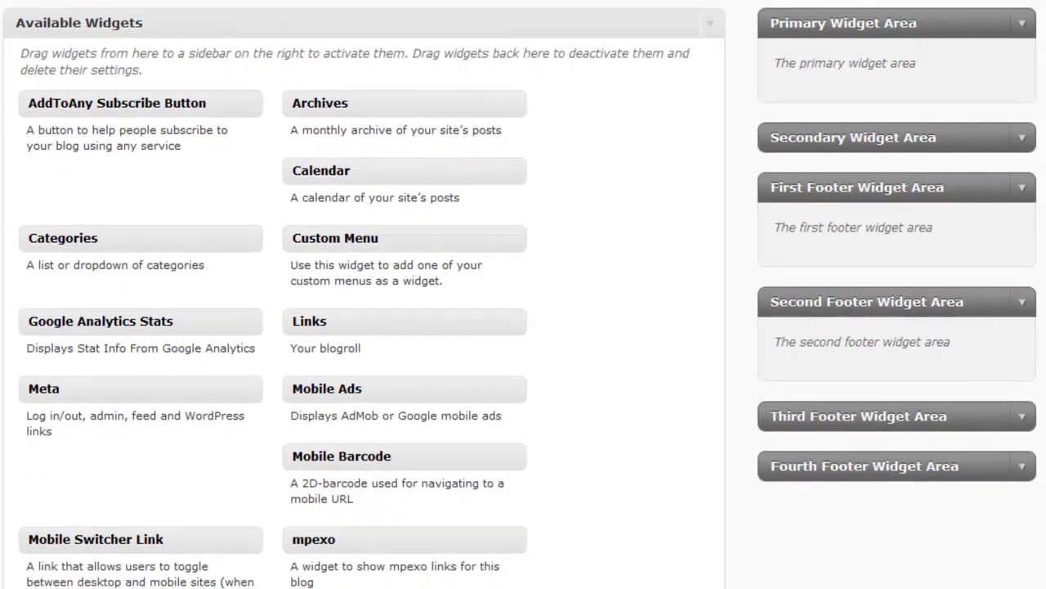
{"action": "scroll", "coordinate": [524, 294], "scroll_direction": "down", "scroll_amount": 6}
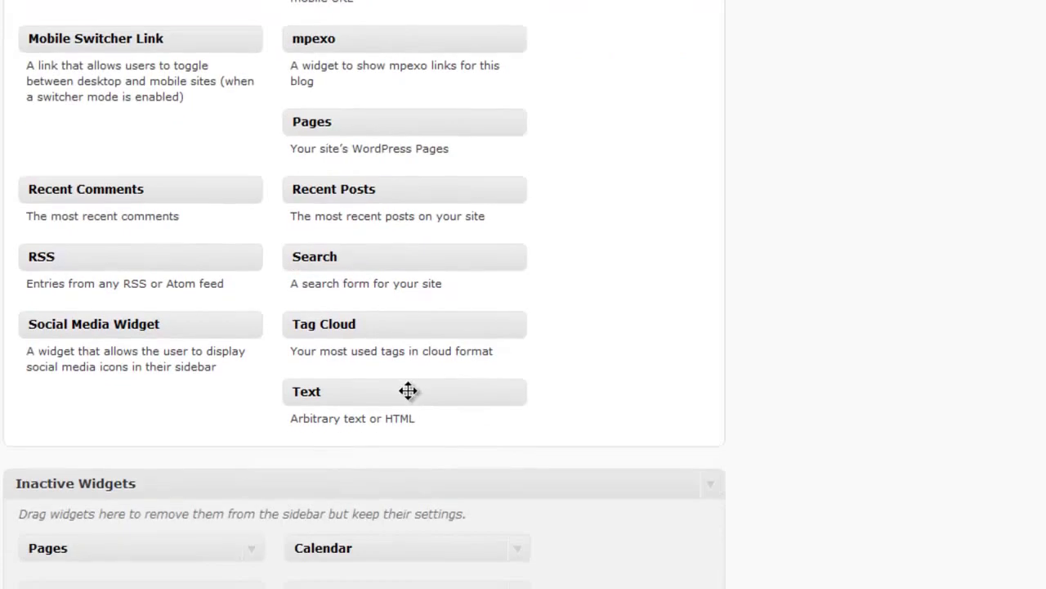
{"action": "left_click_drag", "start_coordinate": [408, 391], "coordinate": [891, 176]}
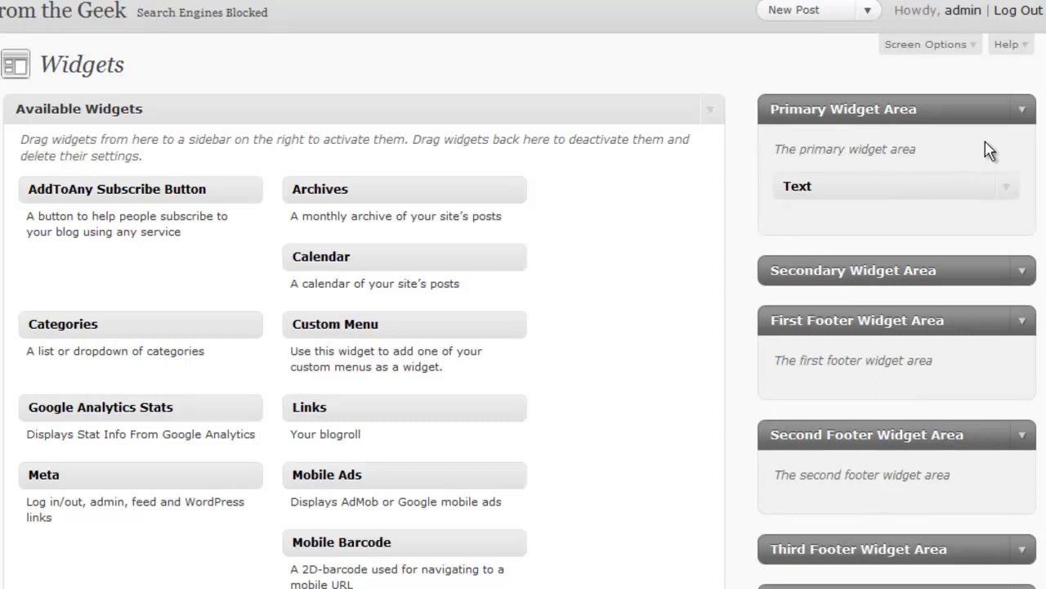
- Open the new Text widget in the Primary Widget Area and title it "Facebook"
{"action": "left_click", "coordinate": [1012, 195]}
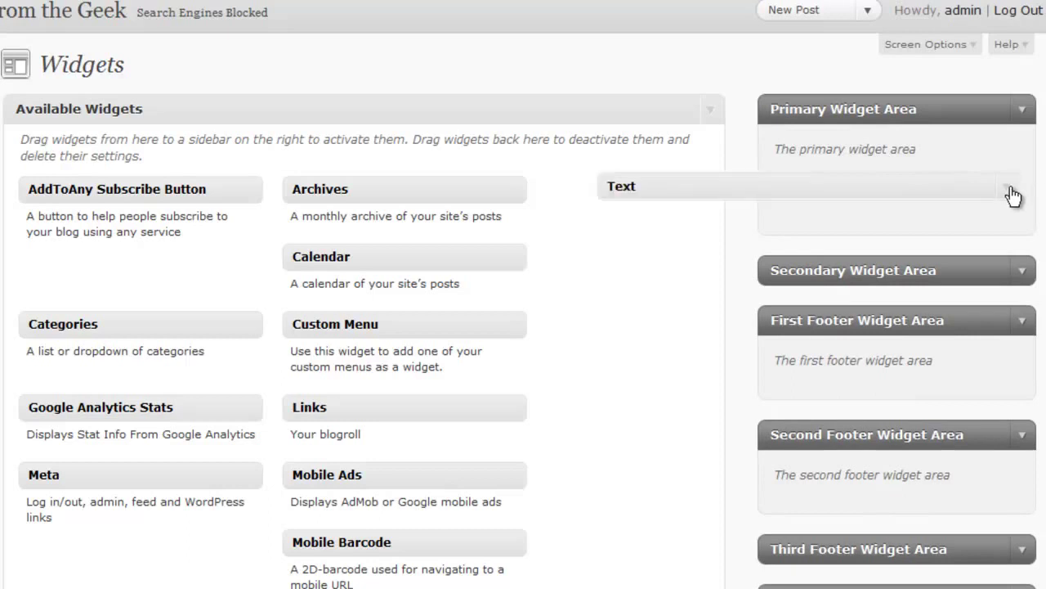
{"action": "scroll", "coordinate": [948, 194], "scroll_direction": "down", "scroll_amount": 2}
{"action": "scroll", "coordinate": [523, 295], "scroll_direction": "down", "scroll_amount": 1}
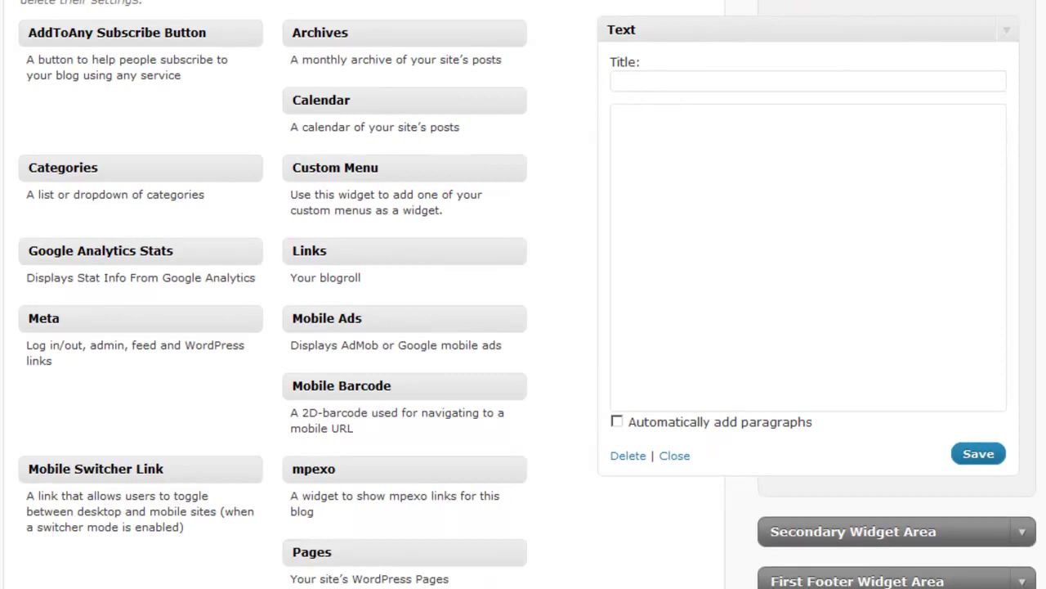
{"action": "left_click", "coordinate": [841, 82]}
{"action": "left_click", "coordinate": [696, 172]}
{"action": "type", "text": "Facebook"}
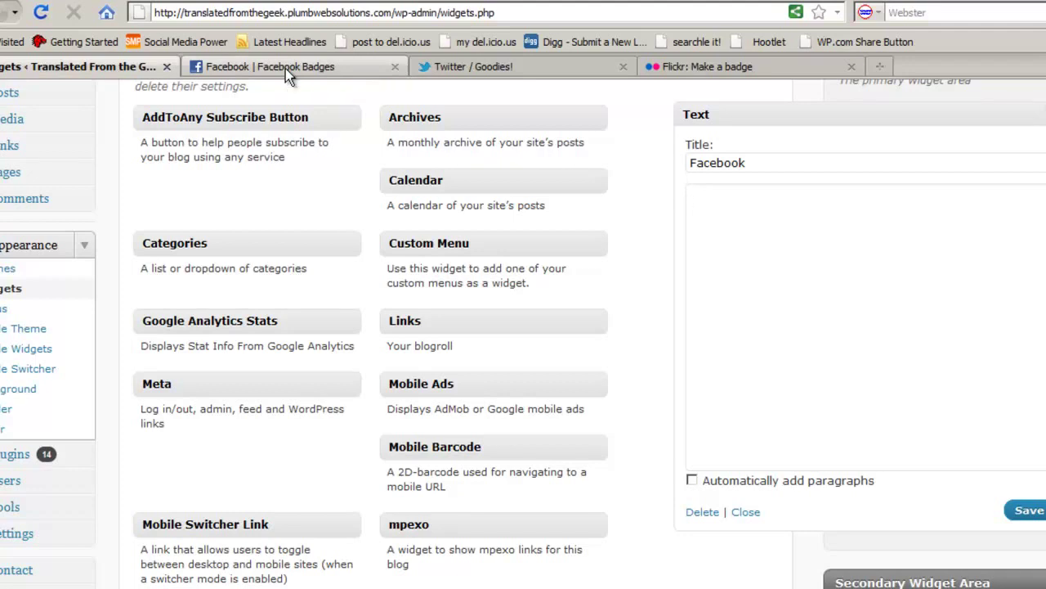
- Switch to the Facebook Badges page and copy the Profile Badge code for the "Other" website option
{"action": "left_click", "coordinate": [285, 69]}
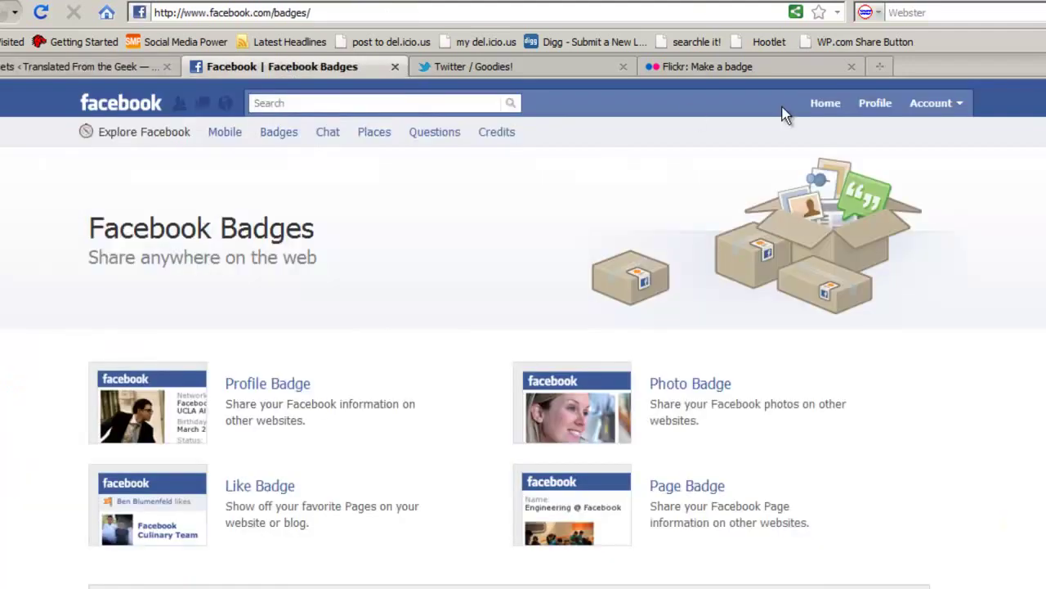
{"action": "left_click", "coordinate": [256, 384]}
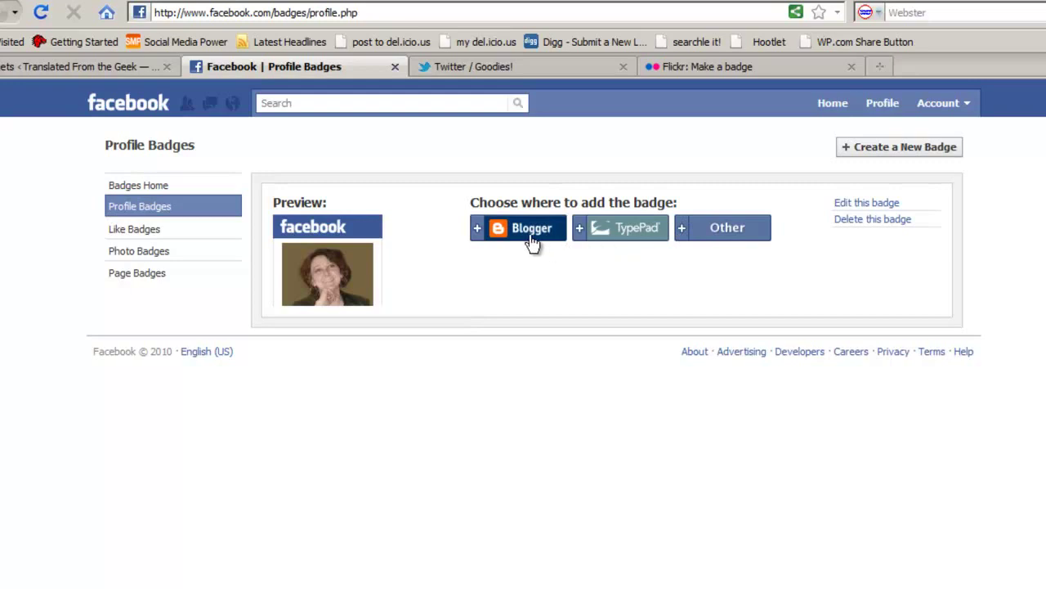
{"action": "left_click", "coordinate": [682, 234]}
{"action": "left_click", "coordinate": [655, 269]}
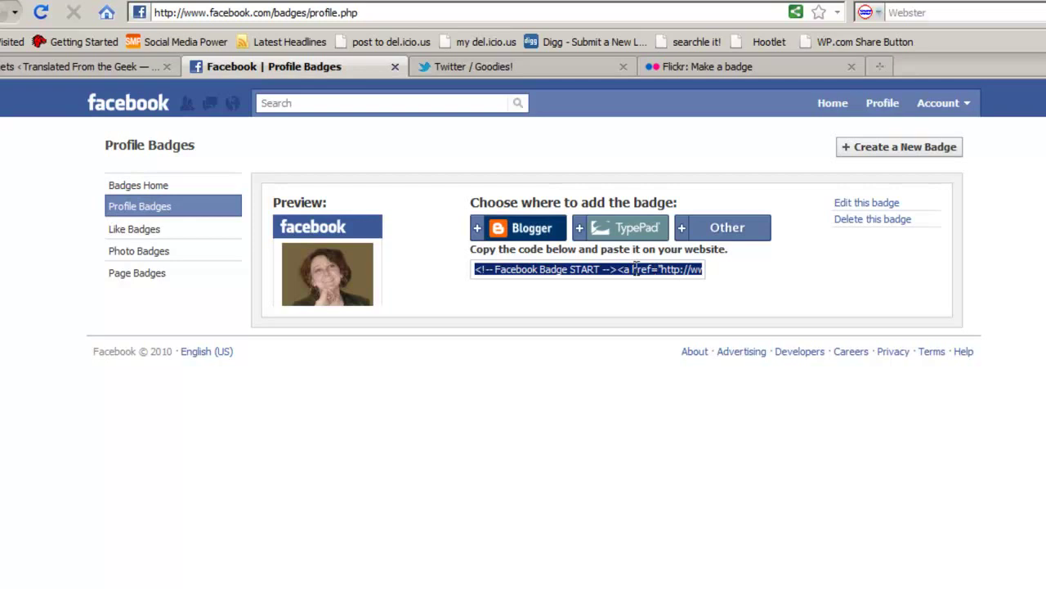
{"action": "right_click", "coordinate": [652, 270]}
{"action": "left_click", "coordinate": [676, 340]}
- Paste the badge code into the body of the Facebook text widget, save it and check the blog's sidebar
{"action": "left_click", "coordinate": [61, 64]}
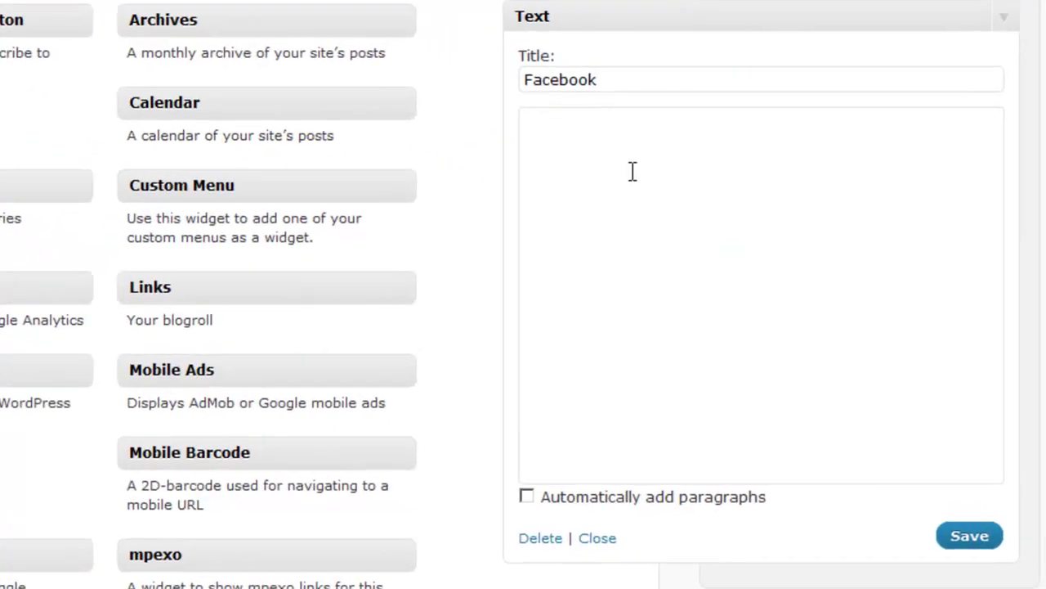
{"action": "right_click", "coordinate": [842, 247]}
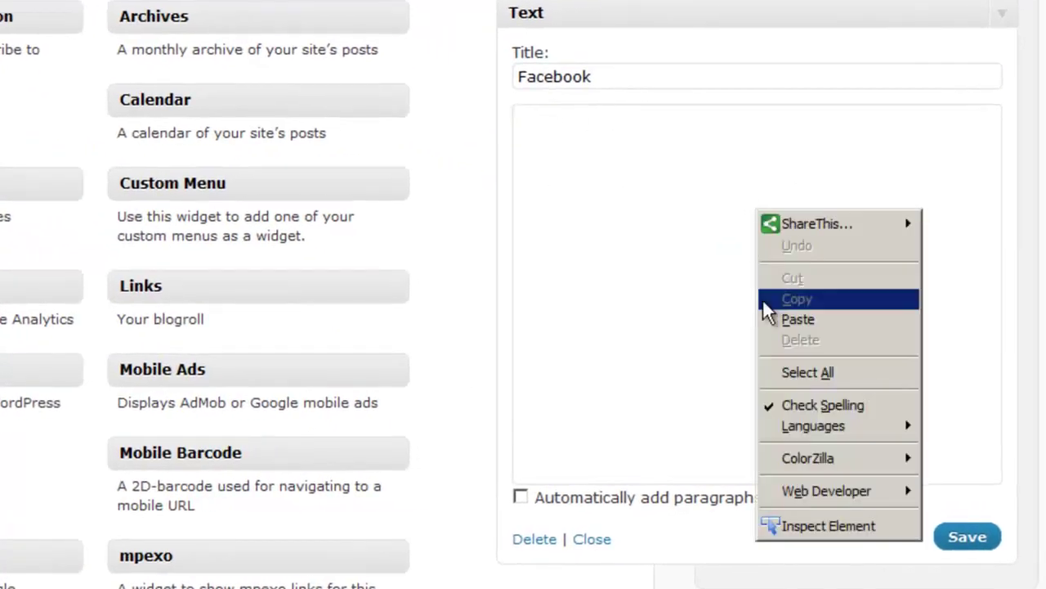
{"action": "left_click", "coordinate": [793, 319]}
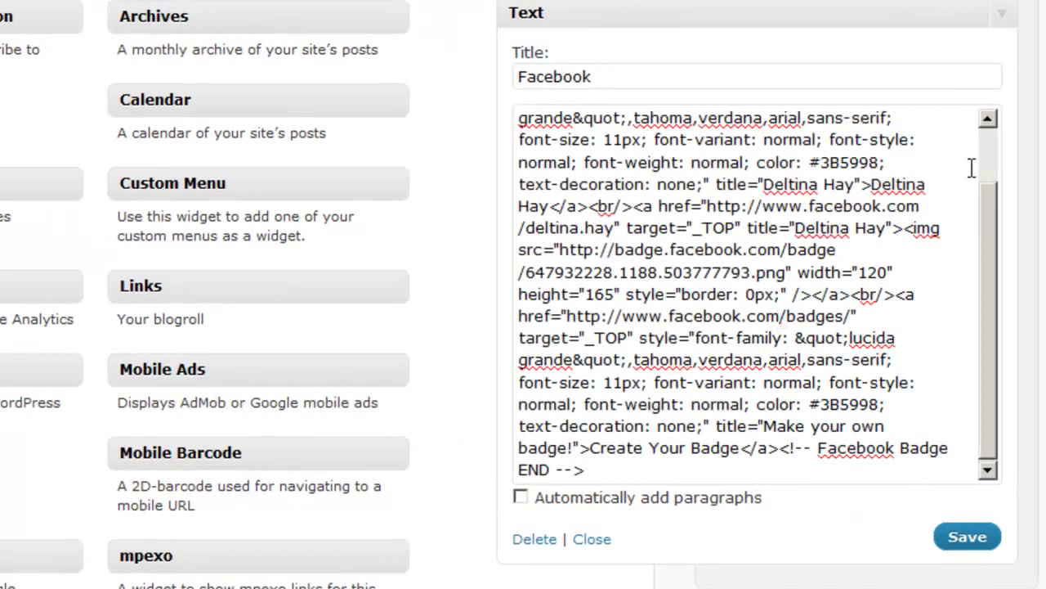
{"action": "scroll", "coordinate": [995, 141], "scroll_direction": "up", "scroll_amount": 1}
{"action": "left_click", "coordinate": [959, 538]}
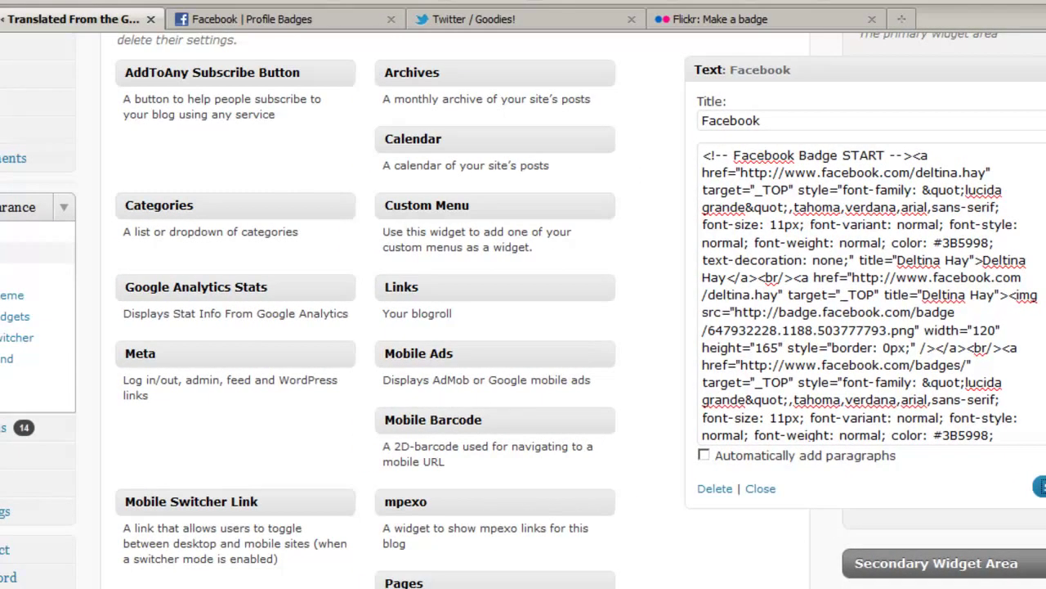
{"action": "key", "text": "F5"}
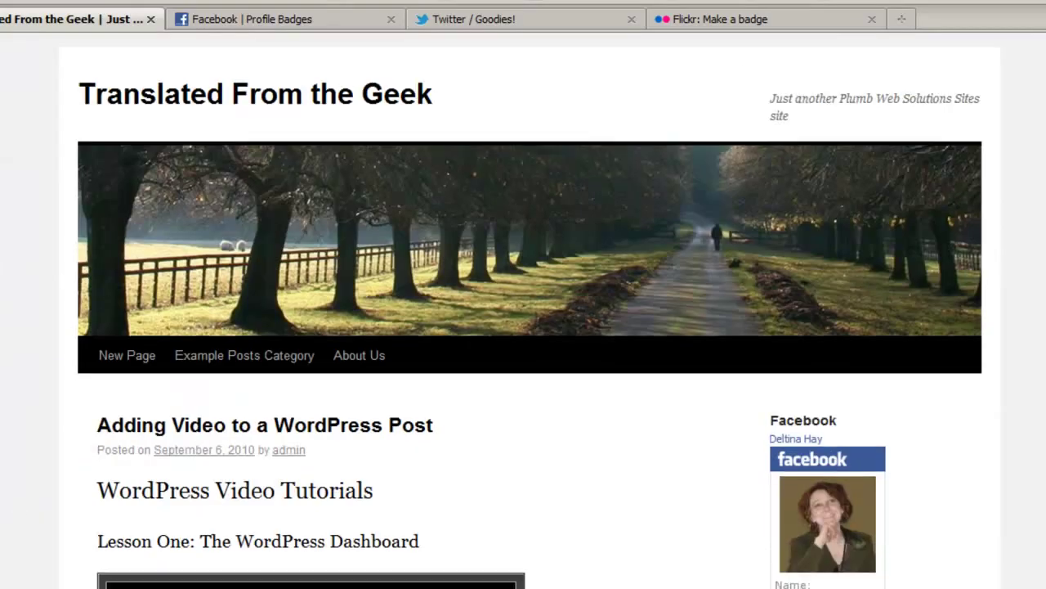
{"action": "scroll", "coordinate": [907, 96], "scroll_direction": "down", "scroll_amount": 4}
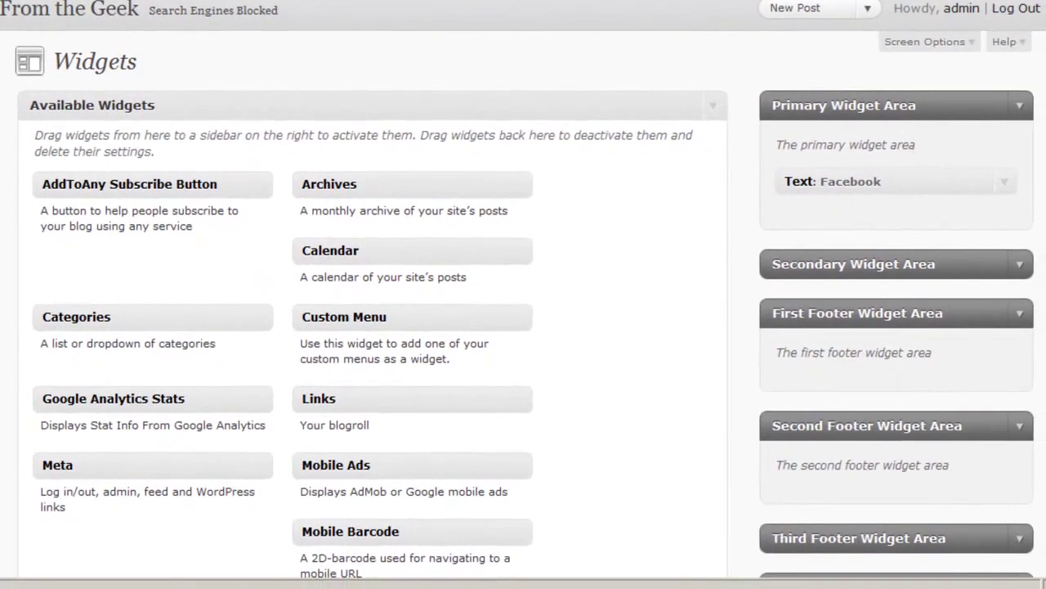
- Expand the Secondary Widget Area and add another Text widget to it
{"action": "scroll", "coordinate": [524, 295], "scroll_direction": "down", "scroll_amount": 1}
{"action": "left_click", "coordinate": [1021, 232]}
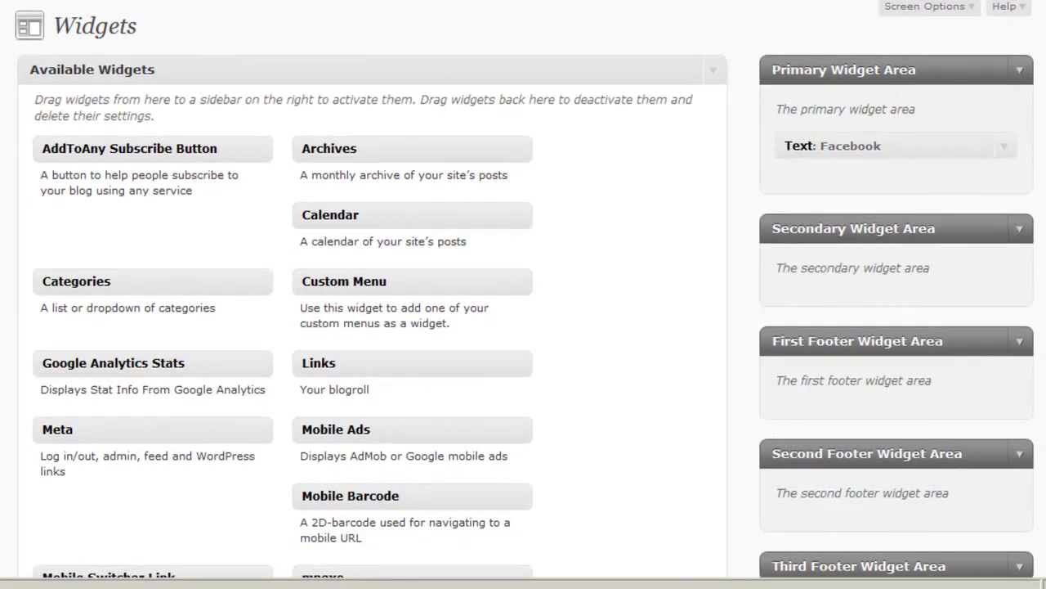
{"action": "scroll", "coordinate": [524, 294], "scroll_direction": "down", "scroll_amount": 3}
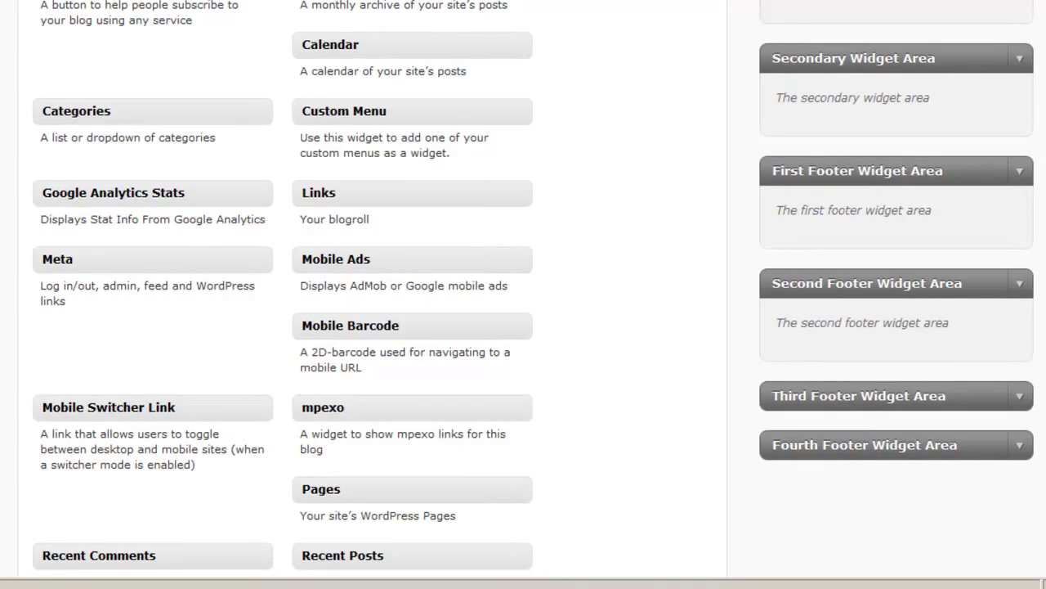
{"action": "scroll", "coordinate": [1018, 334], "scroll_direction": "down", "scroll_amount": 5}
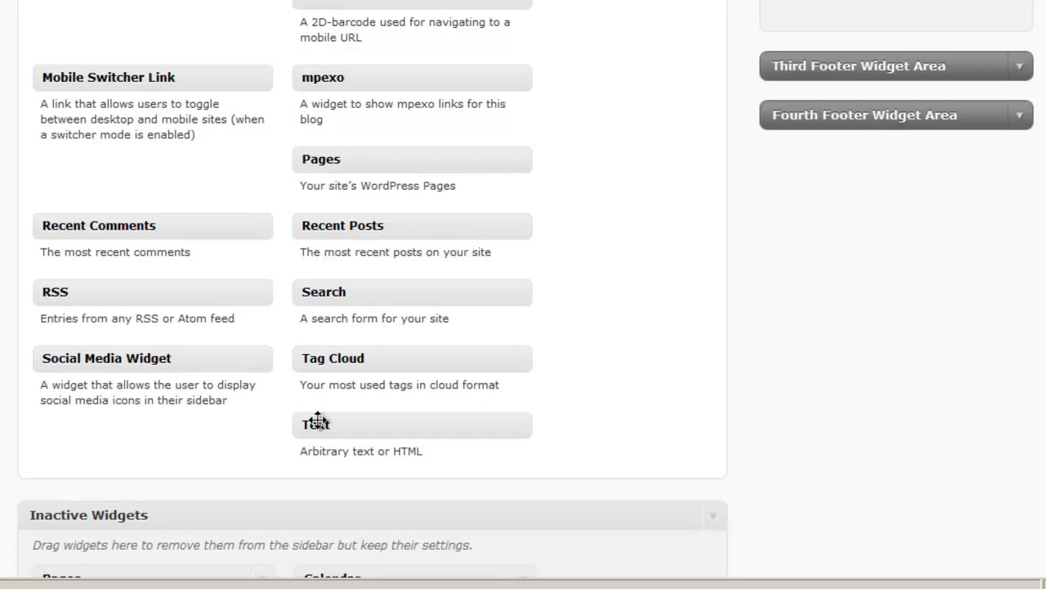
{"action": "left_click_drag", "start_coordinate": [324, 425], "coordinate": [822, 313]}
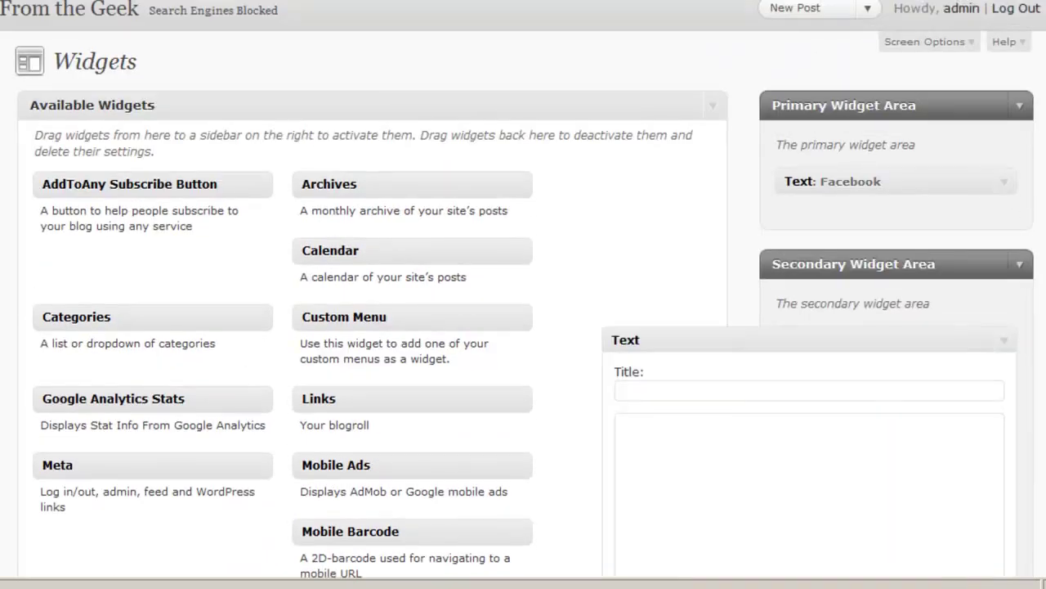
- Title the Text widget in the Secondary Widget Area "Social Media Book" and place the cursor in its body
{"action": "scroll", "coordinate": [523, 294], "scroll_direction": "down", "scroll_amount": 4}
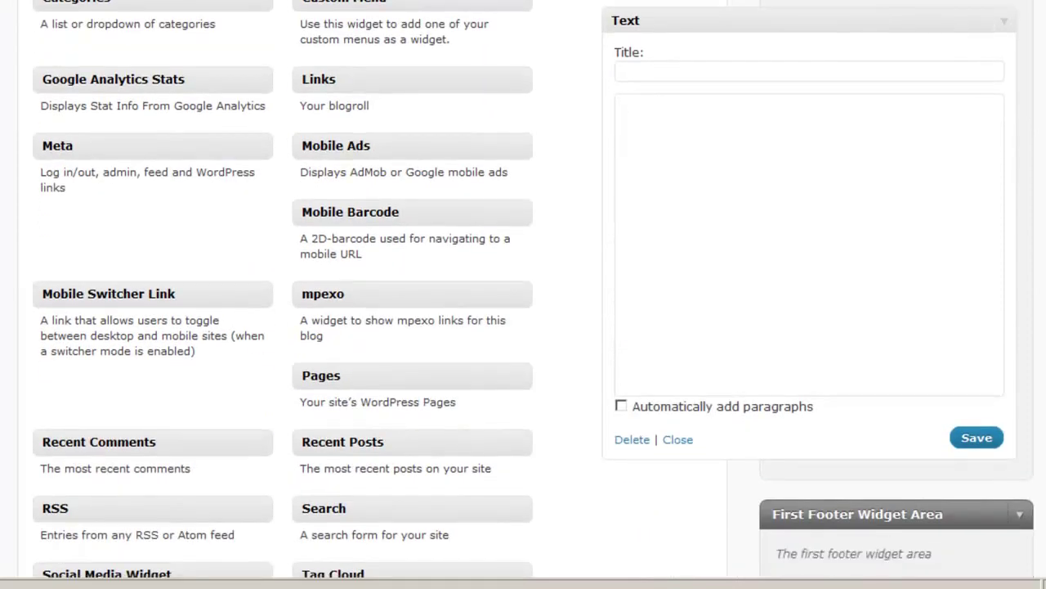
{"action": "left_click", "coordinate": [763, 71]}
{"action": "type", "text": "Social Media B"}
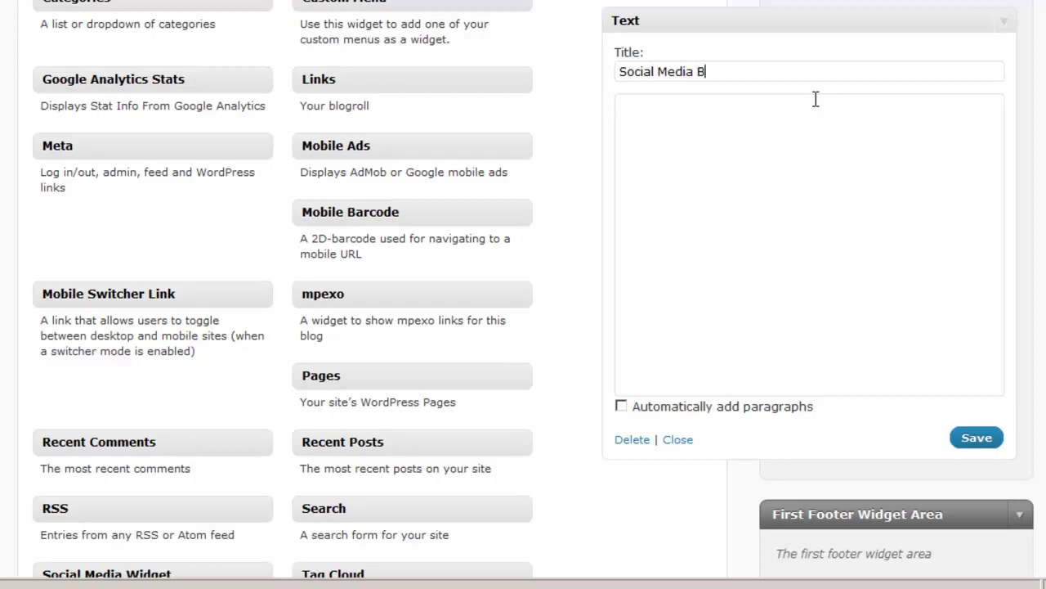
{"action": "type", "text": "ook"}
{"action": "left_click", "coordinate": [779, 140]}
{"action": "left_click", "coordinate": [762, 162]}
- Switch to the text document and examine the HTML snippet's link tag, Amazon URL, image tag and image address
{"action": "key", "text": "alt+Tab"}
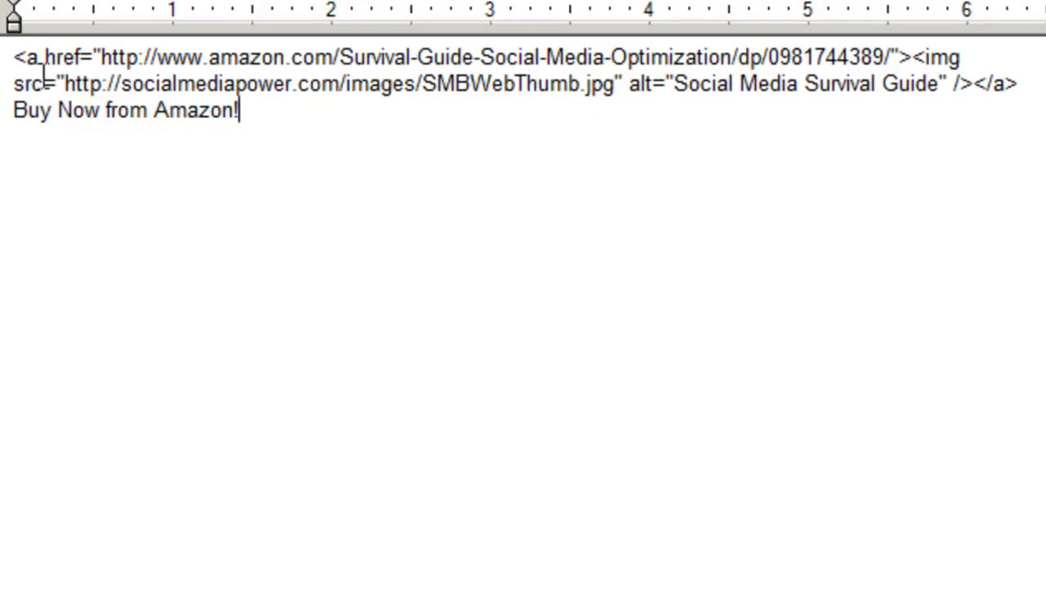
{"action": "left_click_drag", "start_coordinate": [37, 57], "coordinate": [10, 57]}
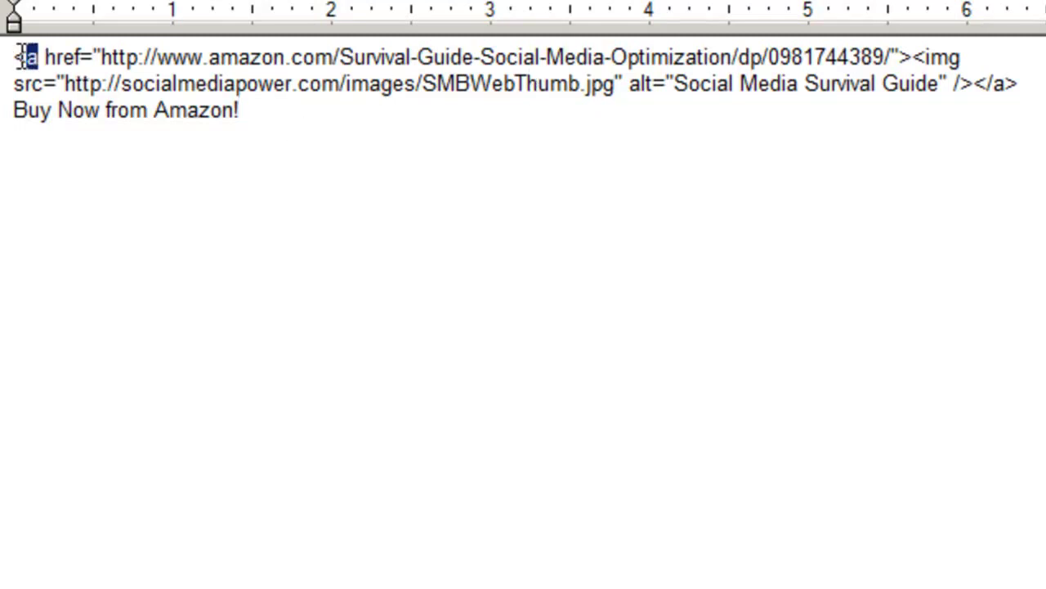
{"action": "left_click", "coordinate": [38, 57]}
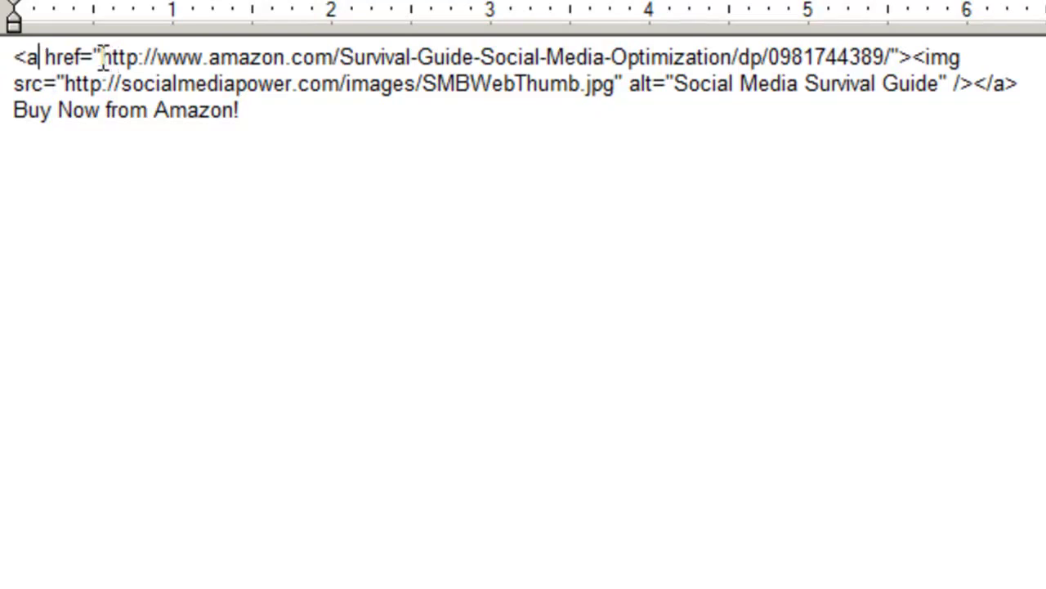
{"action": "left_click_drag", "start_coordinate": [101, 57], "coordinate": [885, 52]}
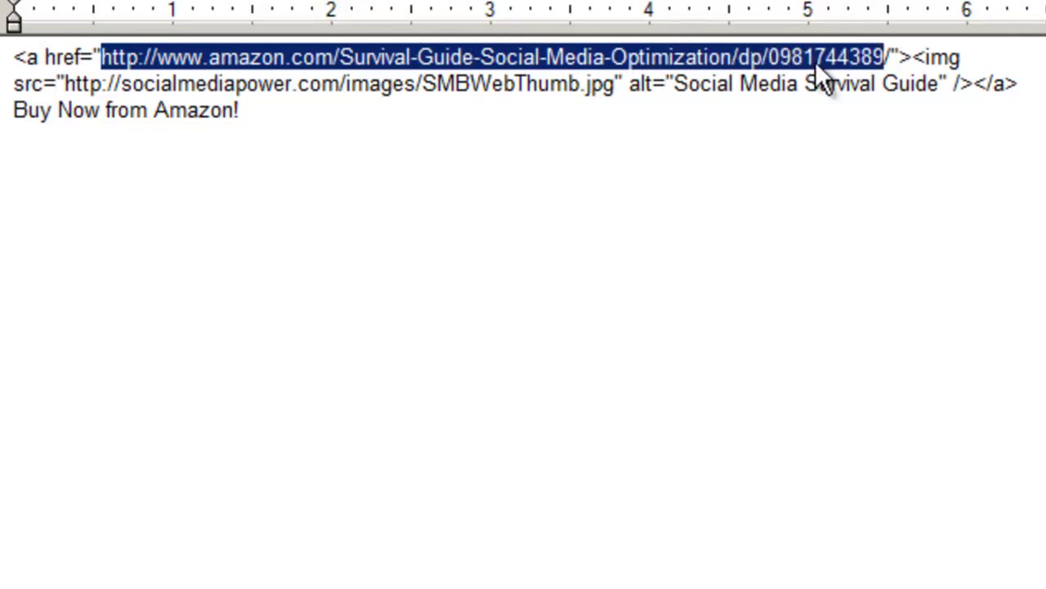
{"action": "left_click", "coordinate": [799, 83]}
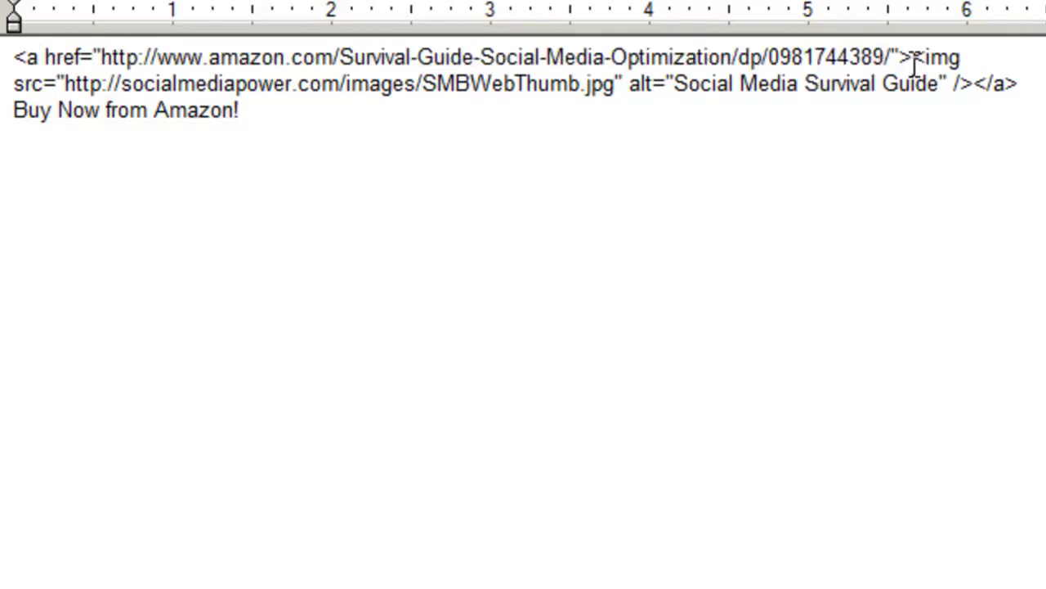
{"action": "left_click_drag", "start_coordinate": [919, 54], "coordinate": [486, 119]}
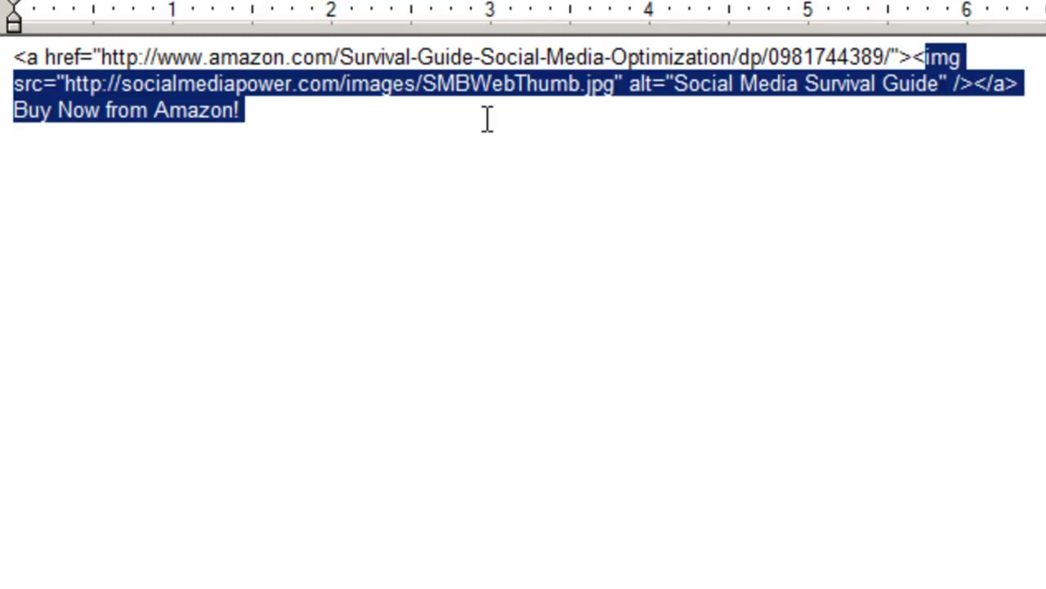
{"action": "left_click", "coordinate": [416, 115]}
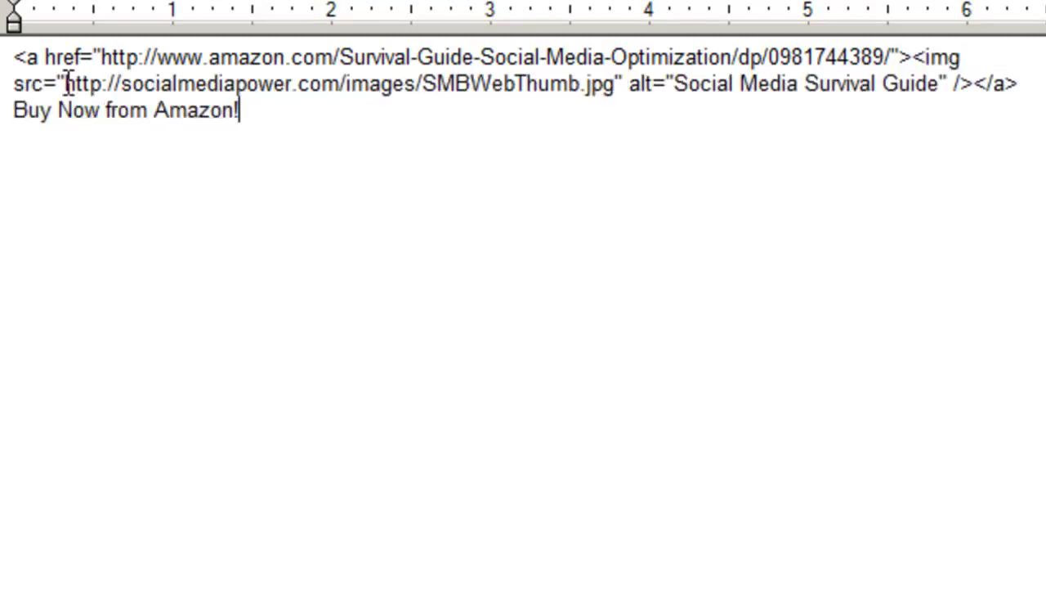
{"action": "left_click_drag", "start_coordinate": [65, 83], "coordinate": [611, 82]}
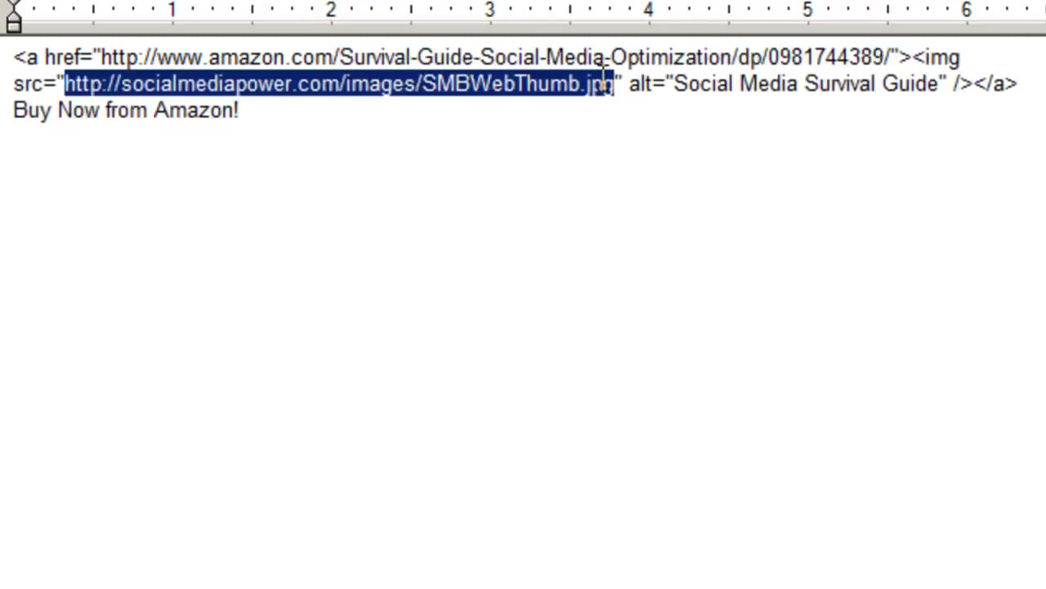
{"action": "left_click", "coordinate": [529, 120]}
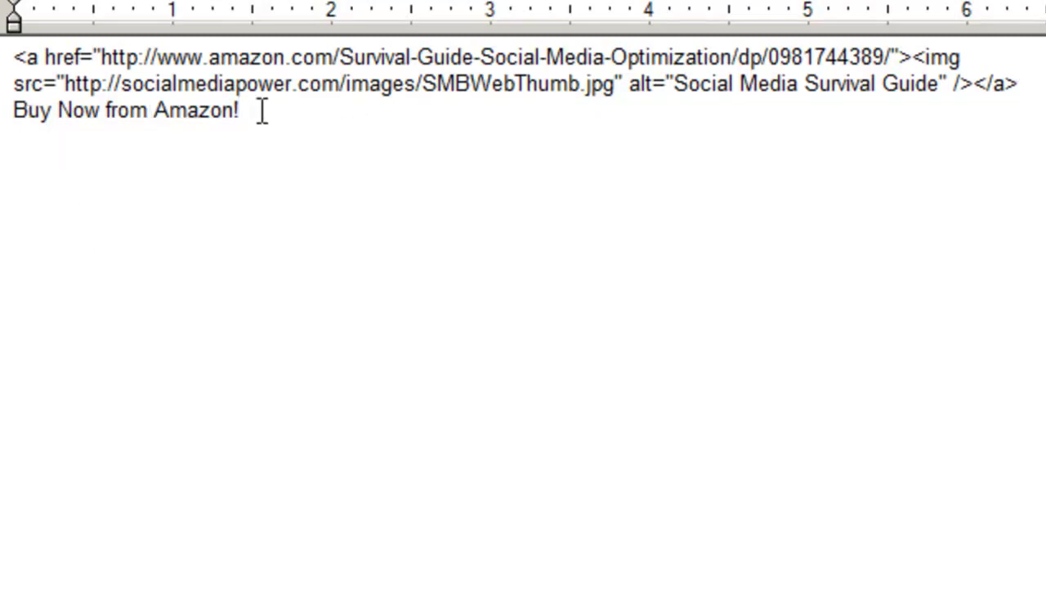
- Copy the complete HTML snippet, including the "Buy Now from Amazon!" line, from the text document
{"action": "key", "text": "ctrl+a"}
{"action": "right_click", "coordinate": [74, 63]}
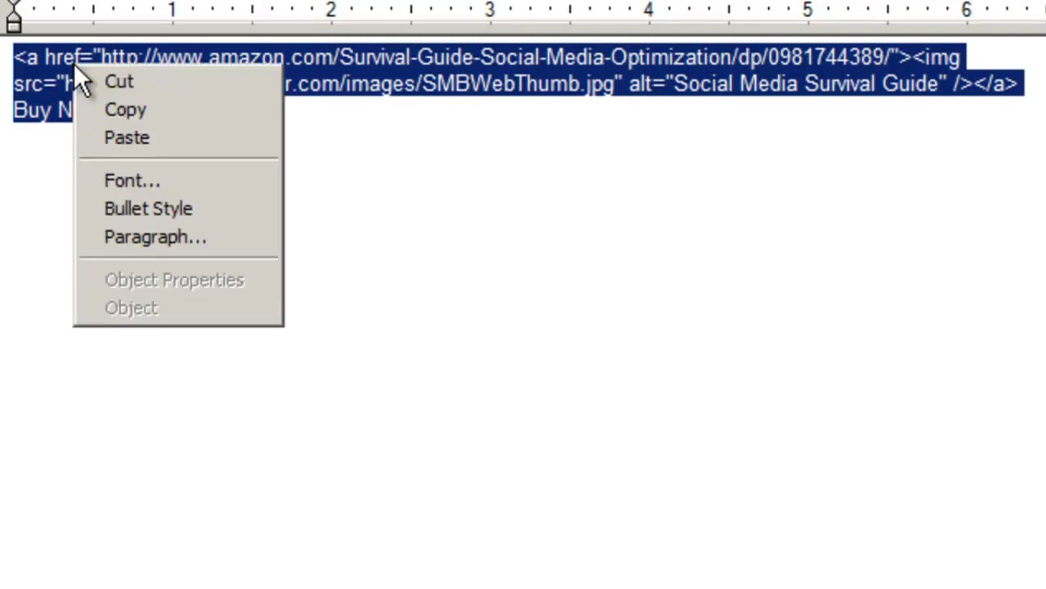
{"action": "left_click", "coordinate": [109, 103]}
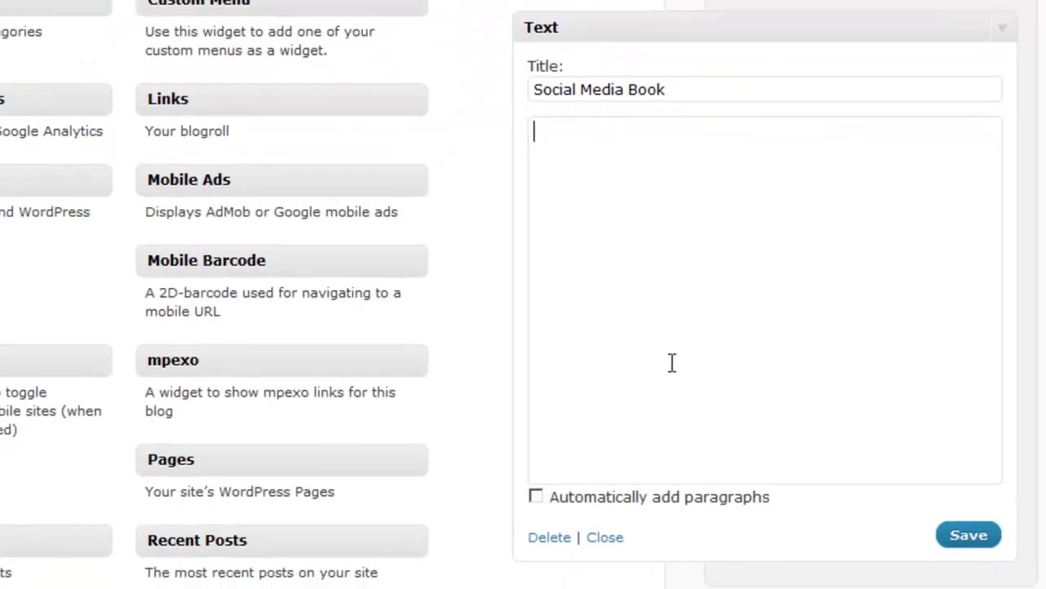
- Paste the snippet into the Social Media Book widget's body, enable automatic paragraphs and save the widget
{"action": "right_click", "coordinate": [671, 362]}
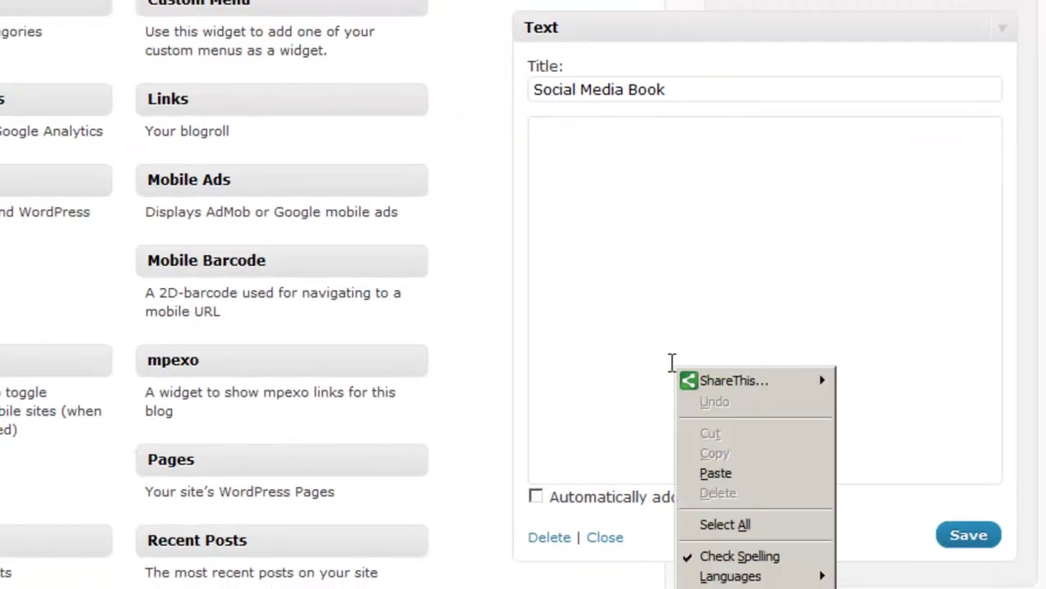
{"action": "left_click", "coordinate": [716, 473]}
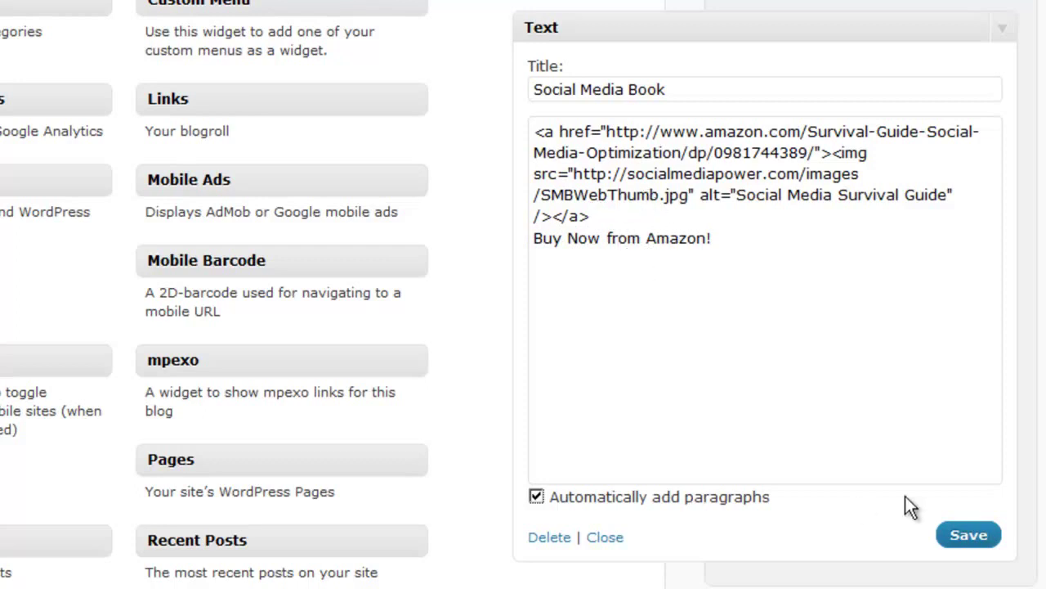
{"action": "left_click", "coordinate": [970, 544]}
{"action": "scroll", "coordinate": [13, 34], "scroll_direction": "up", "scroll_amount": 5}
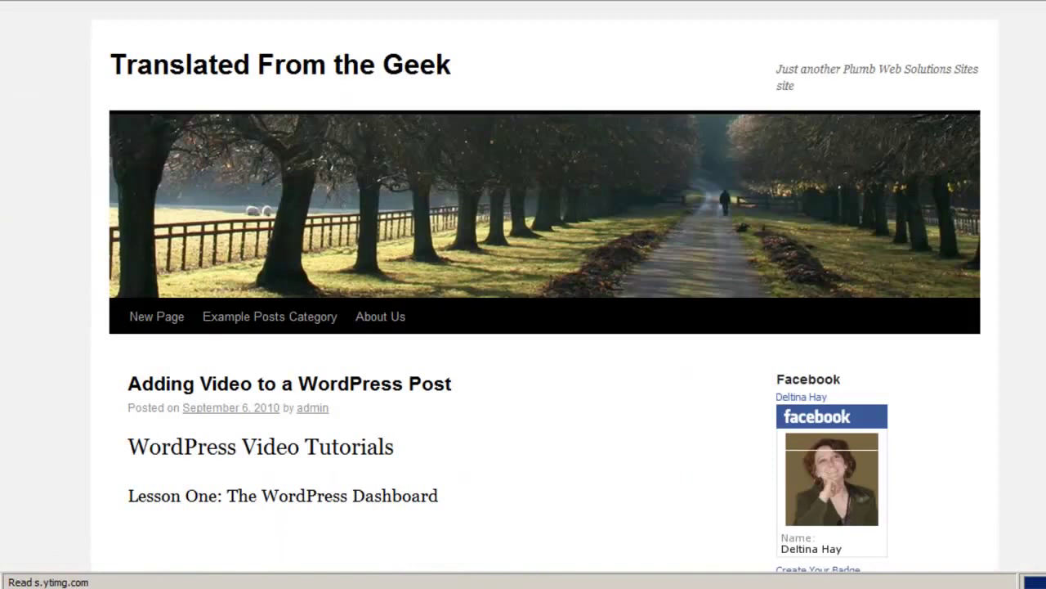
- Check how the Social Media Book image and its Amazon link appear in the blog's sidebar
{"action": "scroll", "coordinate": [545, 286], "scroll_direction": "down", "scroll_amount": 3}
{"action": "scroll", "coordinate": [1009, 98], "scroll_direction": "down", "scroll_amount": 3}
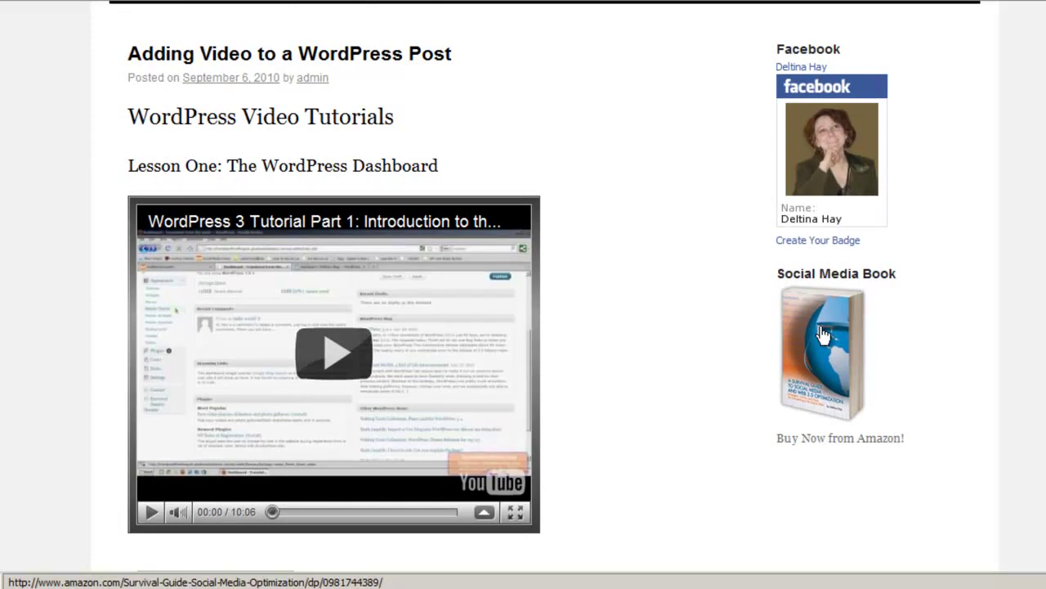
{"action": "scroll", "coordinate": [523, 295], "scroll_direction": "up", "scroll_amount": 5}
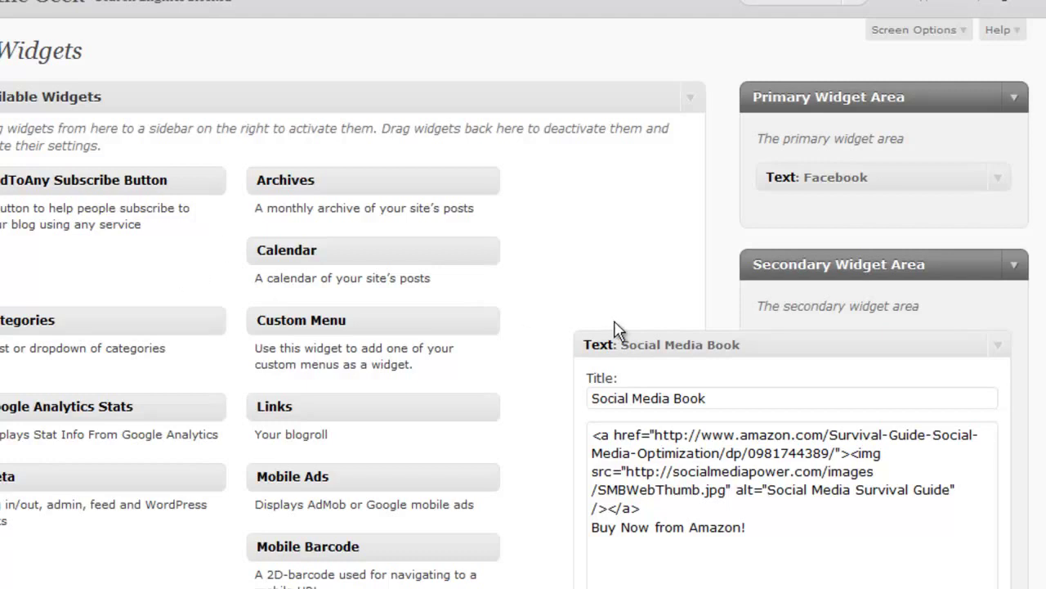
- Collapse the Social Media Book widget in the Secondary Widget Area
{"action": "left_click", "coordinate": [1000, 337]}
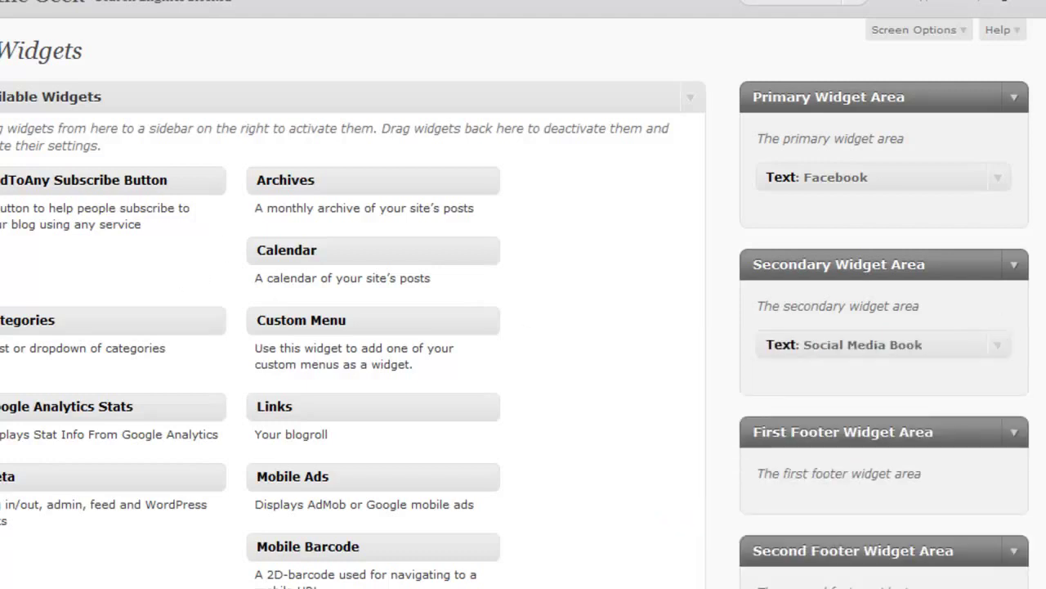
{"action": "scroll", "coordinate": [1000, 351], "scroll_direction": "down", "scroll_amount": 3}
{"action": "scroll", "coordinate": [589, 61], "scroll_direction": "up", "scroll_amount": 3}
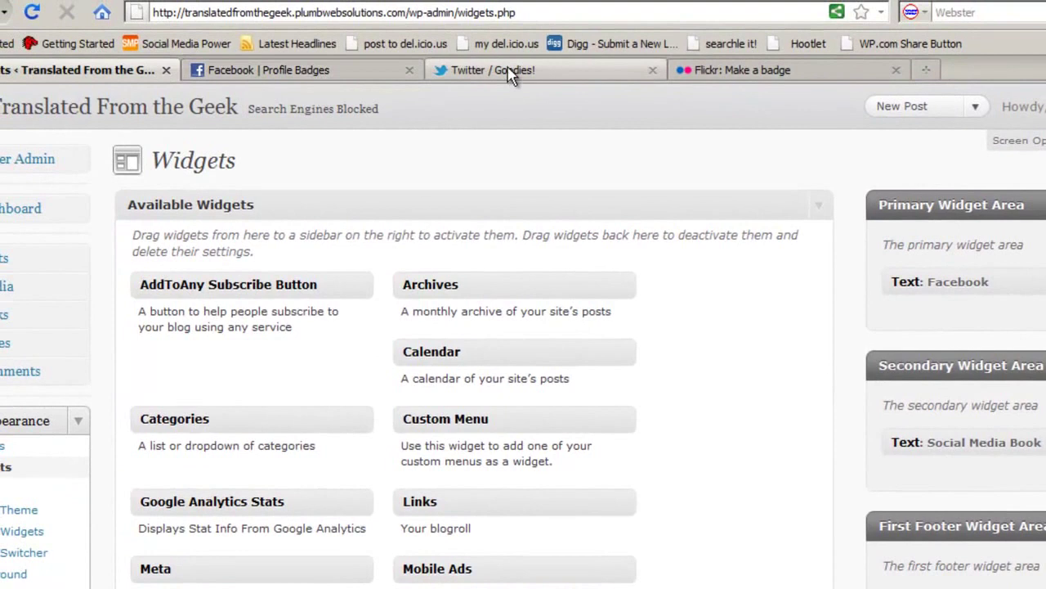
- Switch to the Twitter Goodies page and choose the Profile Widget for My Website
{"action": "left_click", "coordinate": [511, 73]}
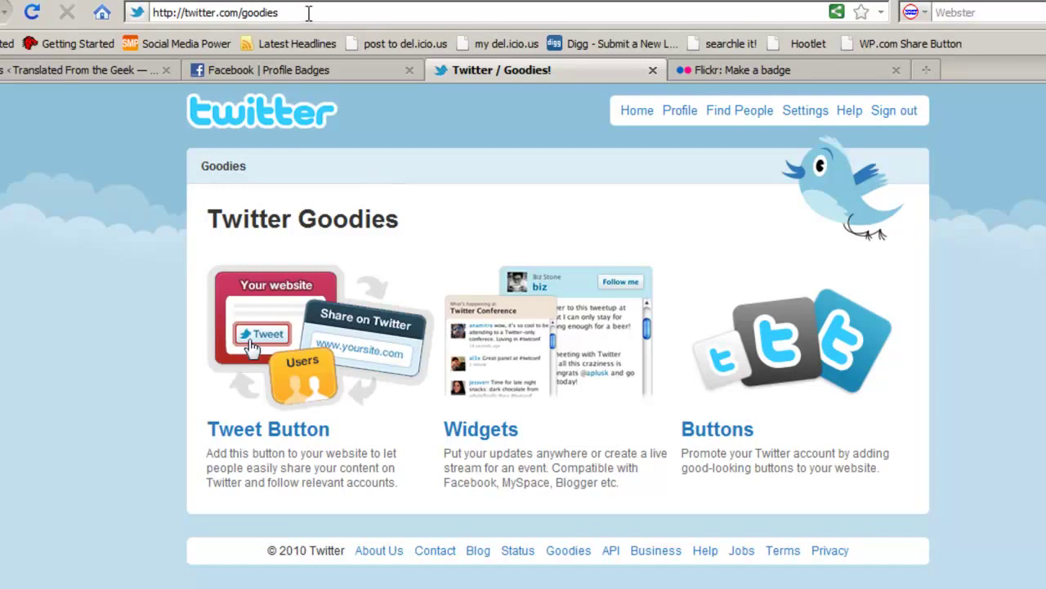
{"action": "left_click", "coordinate": [506, 437]}
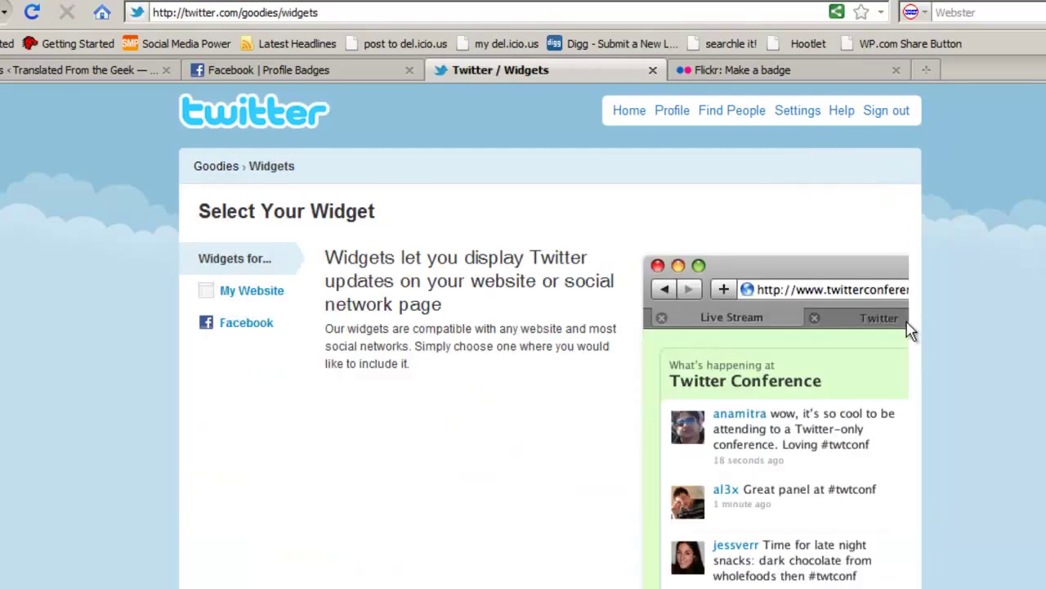
{"action": "left_click", "coordinate": [240, 293]}
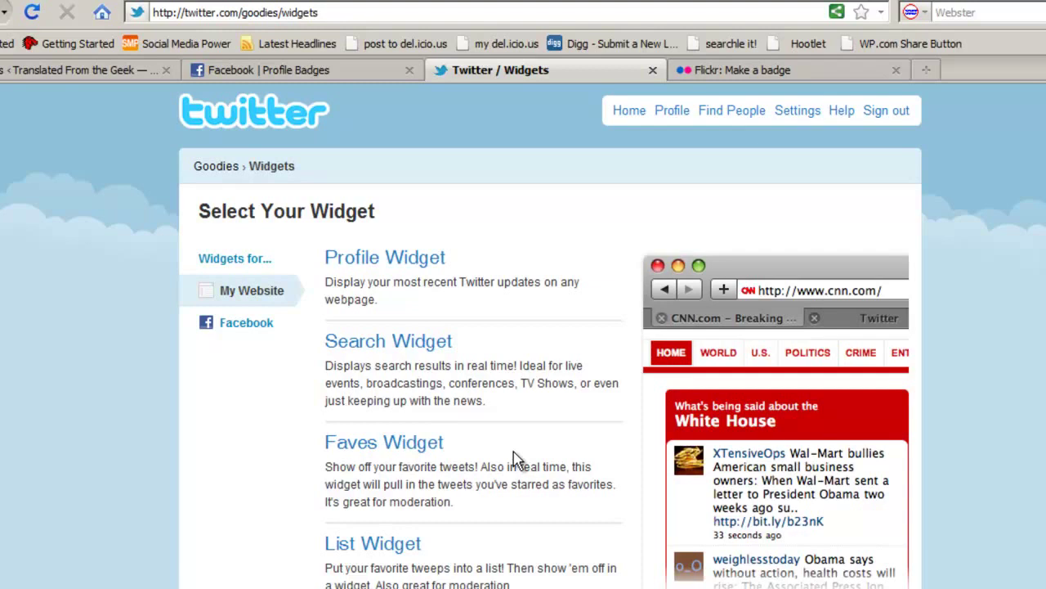
{"action": "left_click", "coordinate": [352, 264]}
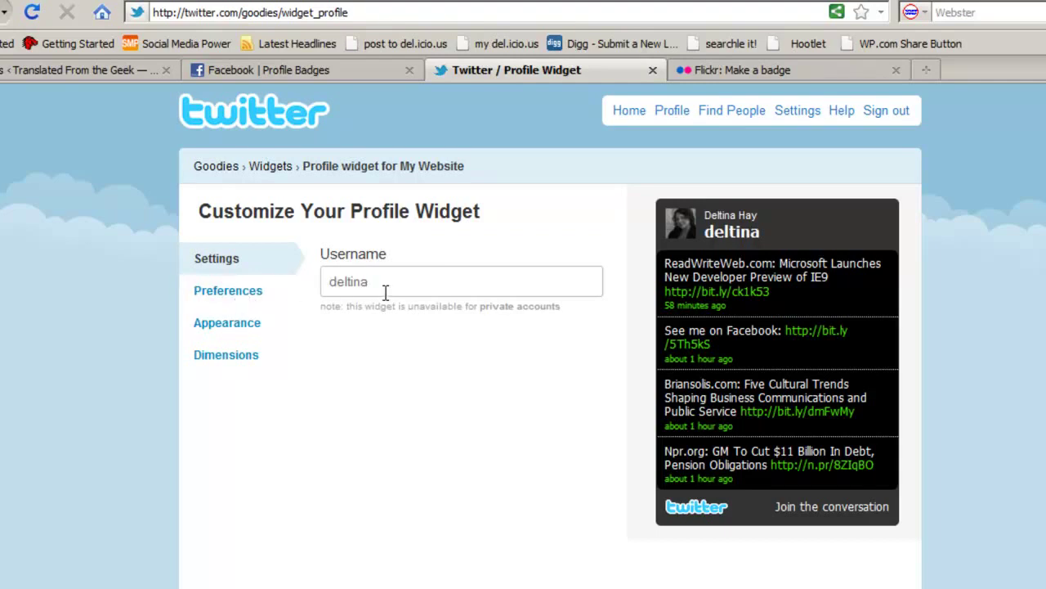
- Set the Profile Widget's number of tweets to 5 and try the avatar option, leaving avatars off
{"action": "left_click", "coordinate": [233, 297]}
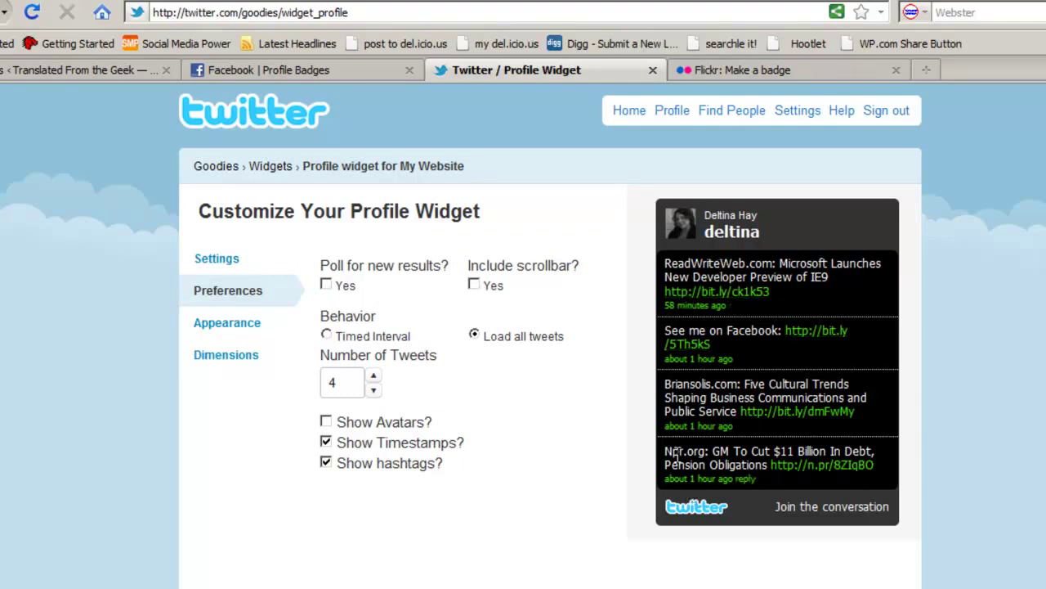
{"action": "left_click", "coordinate": [373, 376]}
{"action": "left_click", "coordinate": [327, 422]}
{"action": "left_click", "coordinate": [326, 422]}
- Change the Profile Widget's link color to blue #1e47eb using the color picker
{"action": "left_click", "coordinate": [226, 324]}
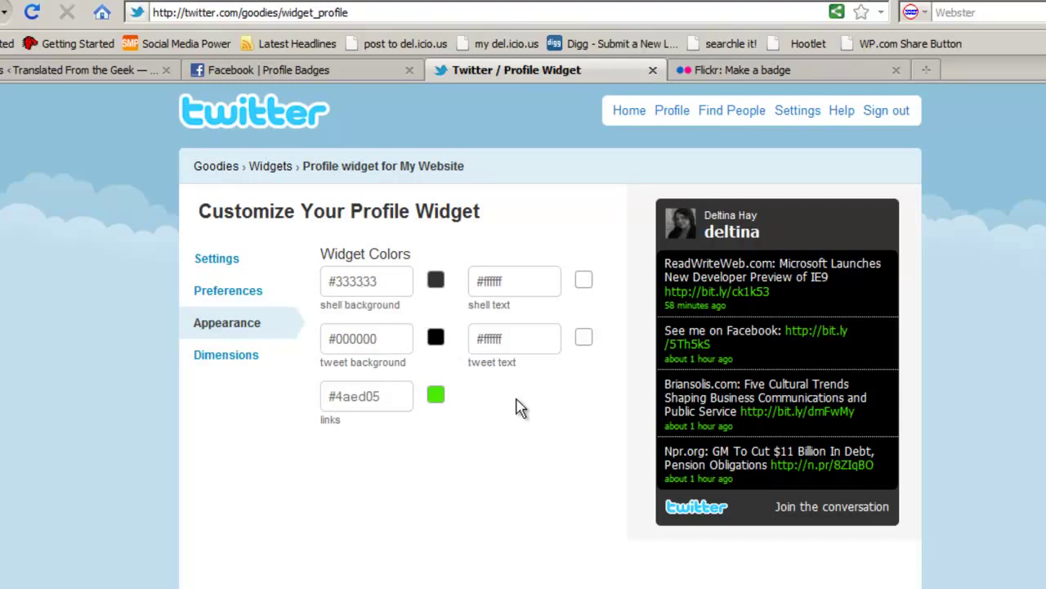
{"action": "left_click", "coordinate": [345, 399]}
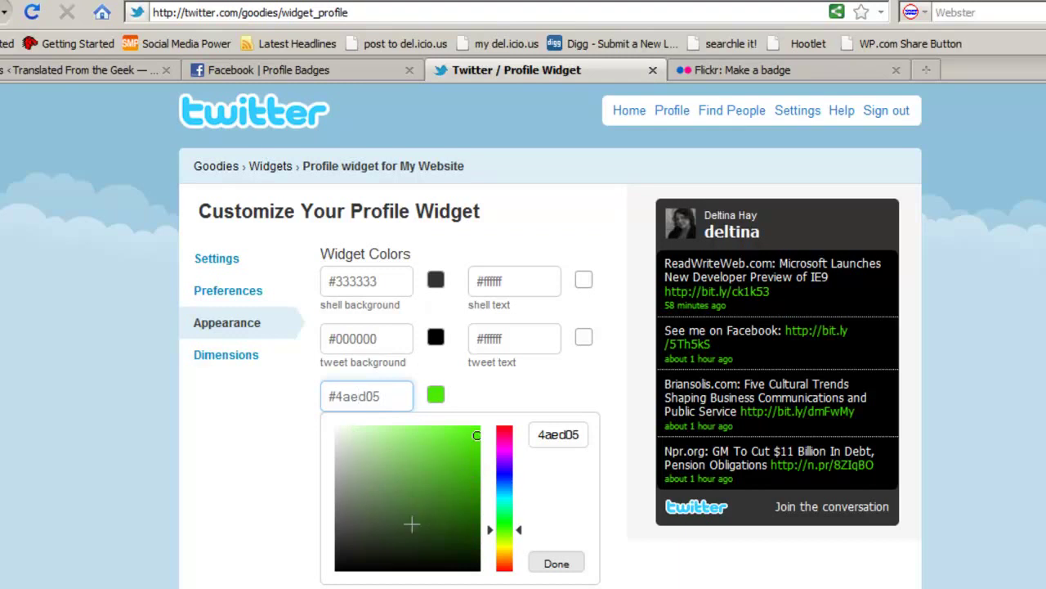
{"action": "left_click", "coordinate": [462, 438]}
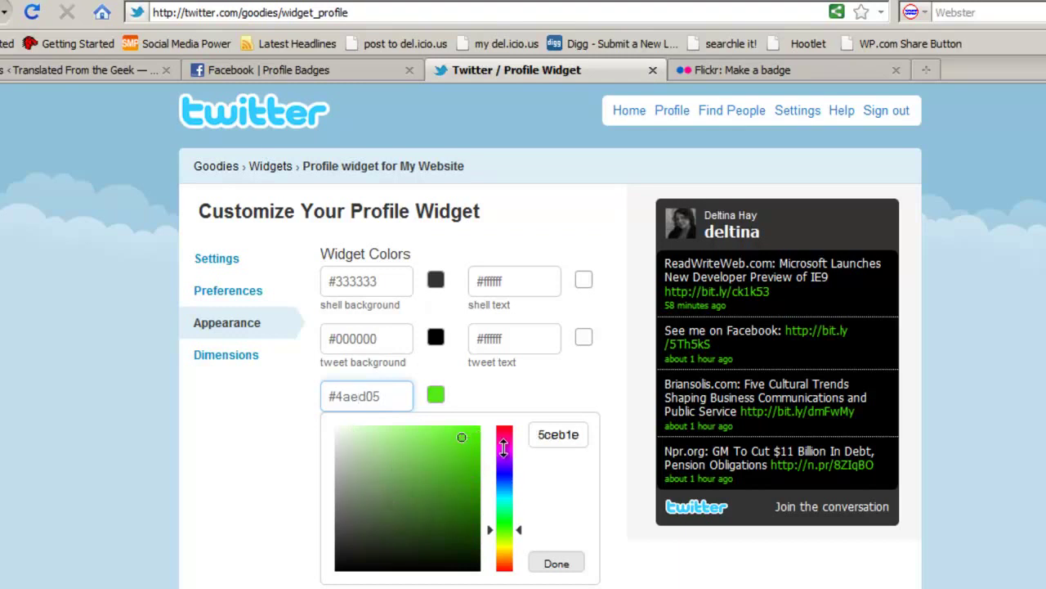
{"action": "left_click", "coordinate": [503, 447]}
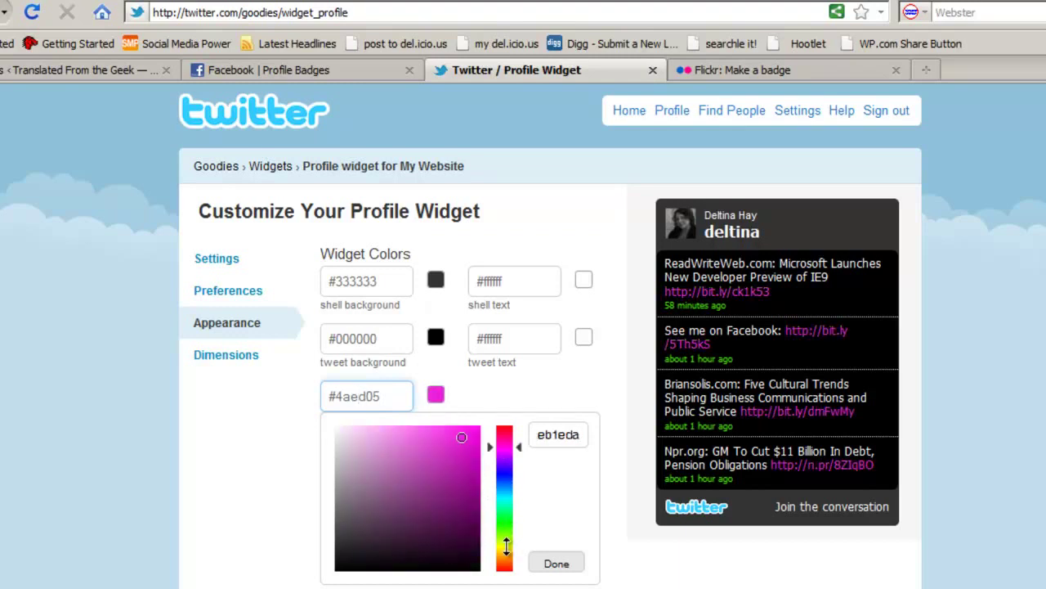
{"action": "left_click", "coordinate": [505, 478]}
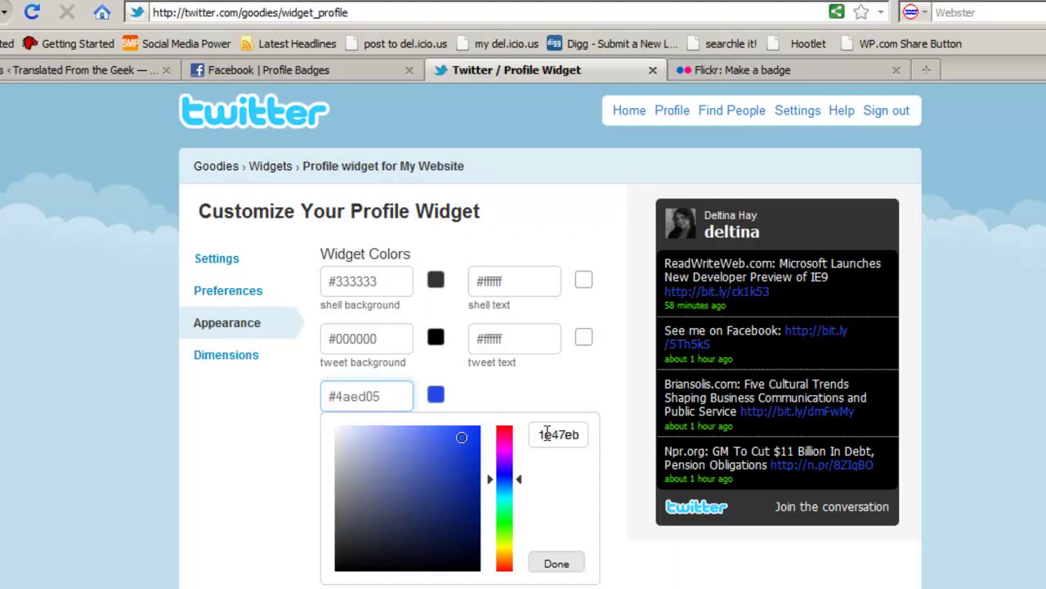
{"action": "left_click", "coordinate": [585, 434]}
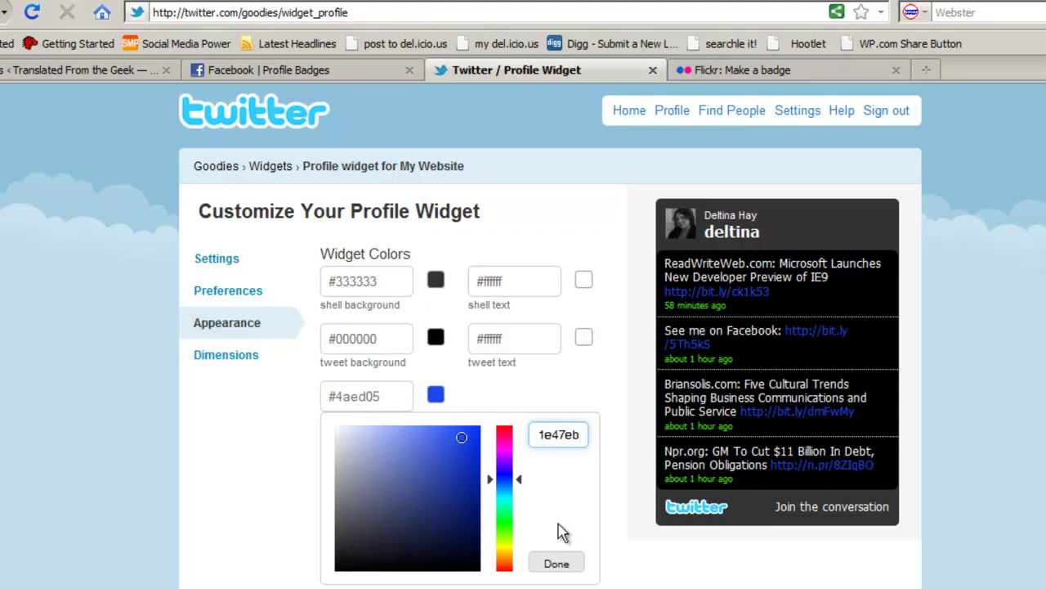
{"action": "left_click", "coordinate": [556, 564]}
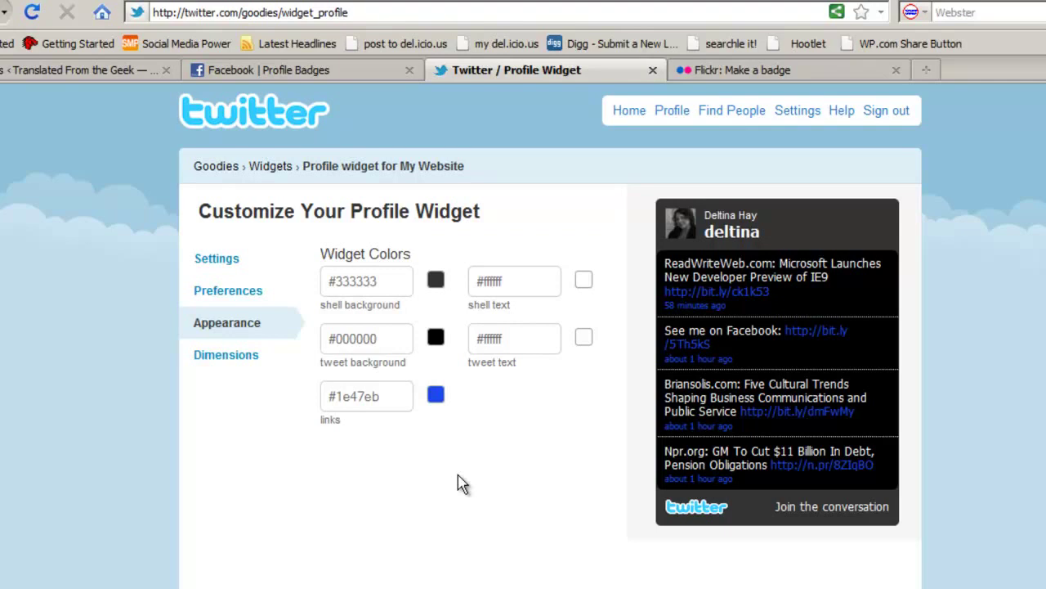
- Set the Profile Widget's width to 200 px, keep the height at 300 px, and test the settings
{"action": "left_click", "coordinate": [224, 357]}
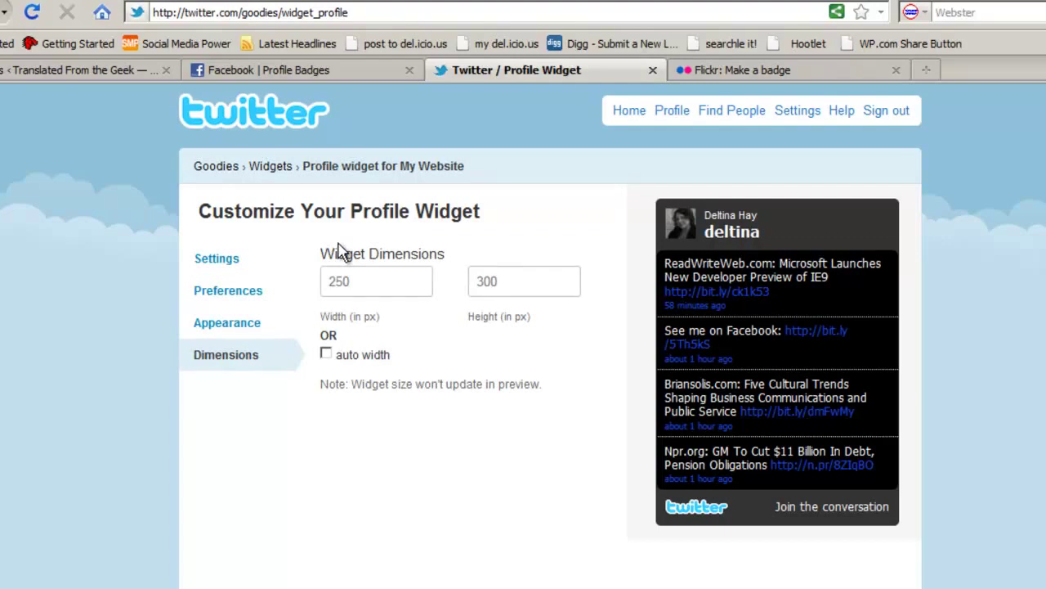
{"action": "left_click_drag", "start_coordinate": [351, 282], "coordinate": [334, 283]}
{"action": "type", "text": "00"}
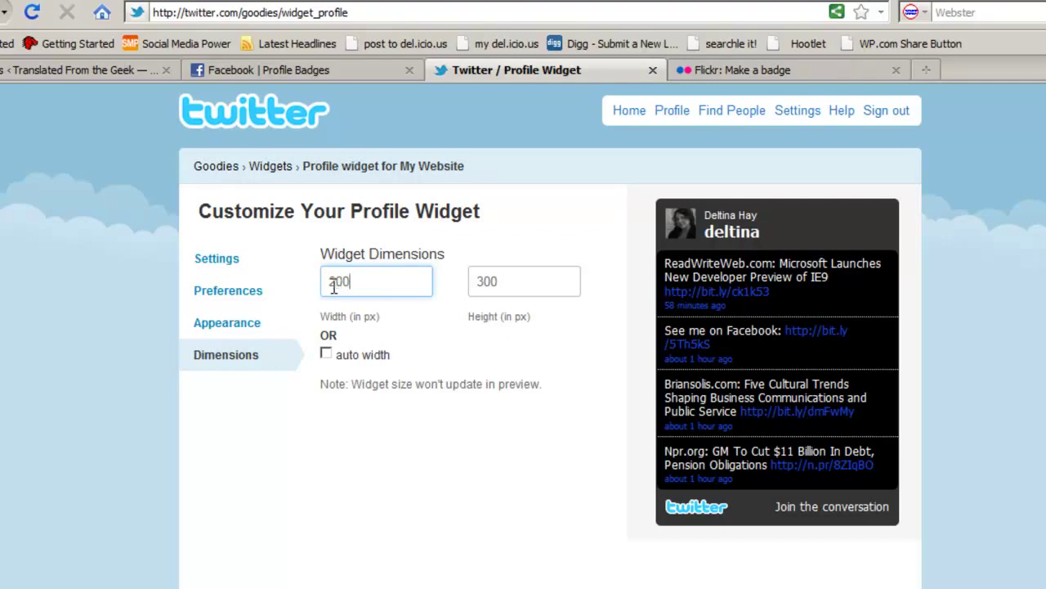
{"action": "left_click", "coordinate": [515, 280]}
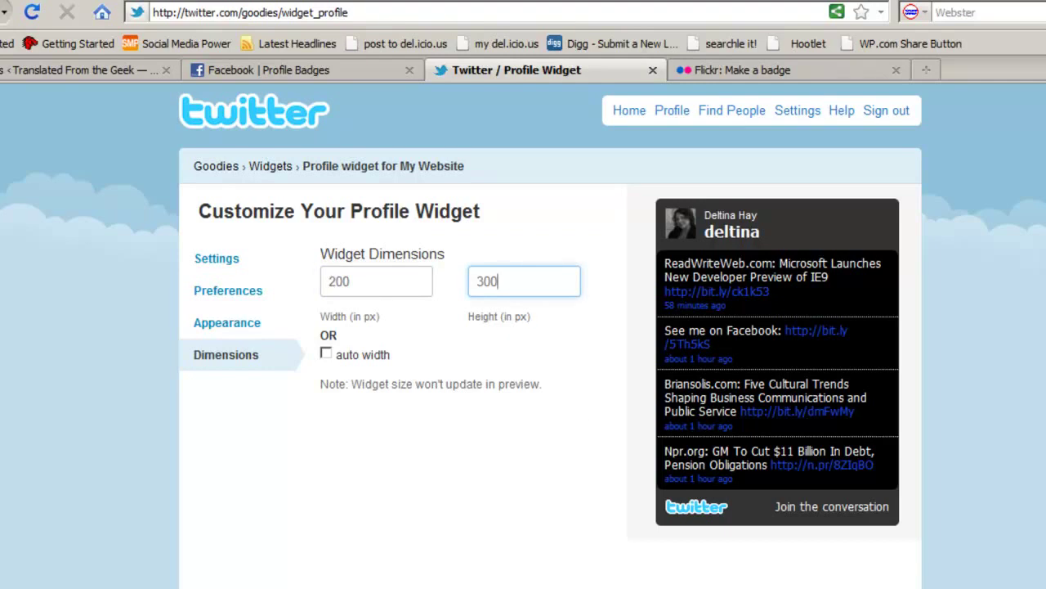
{"action": "key", "text": "Tab"}
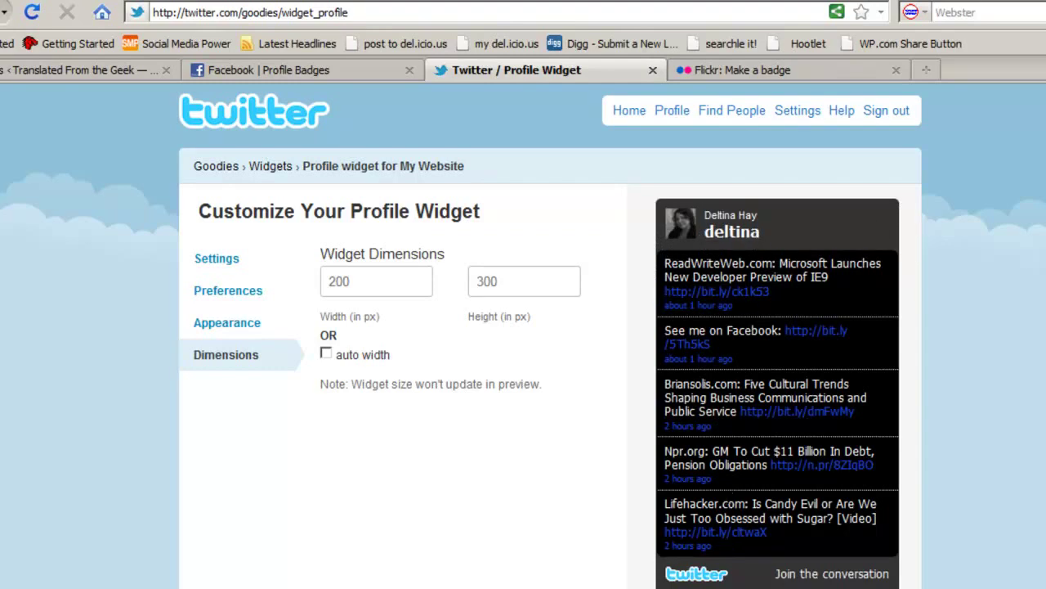
- Generate the Profile Widget's embed code and copy the whole script
{"action": "scroll", "coordinate": [523, 335], "scroll_direction": "down", "scroll_amount": 1}
{"action": "scroll", "coordinate": [524, 336], "scroll_direction": "up", "scroll_amount": 1}
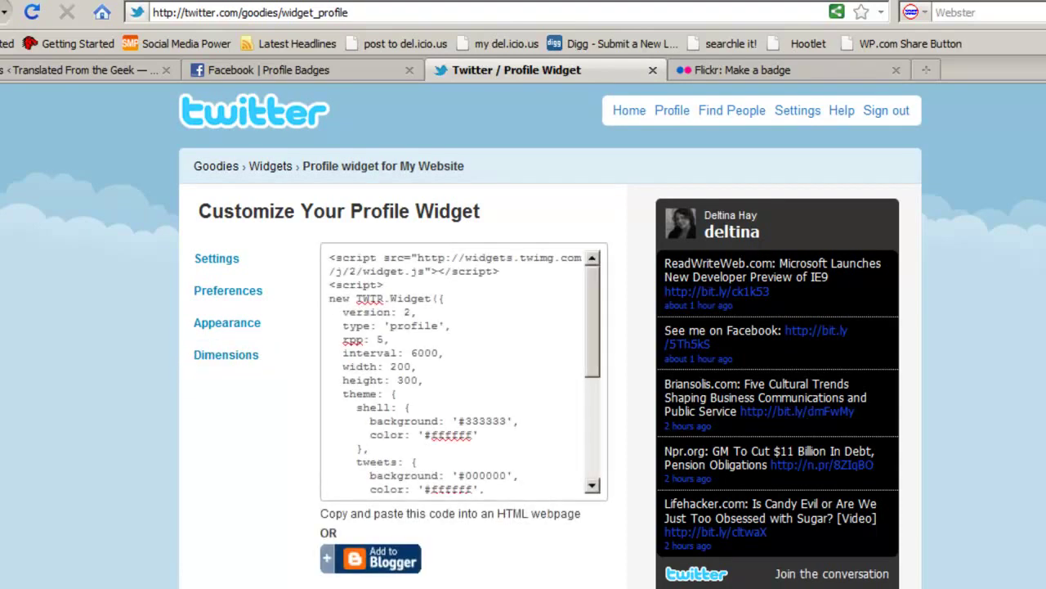
{"action": "left_click", "coordinate": [420, 366]}
{"action": "right_click", "coordinate": [420, 366]}
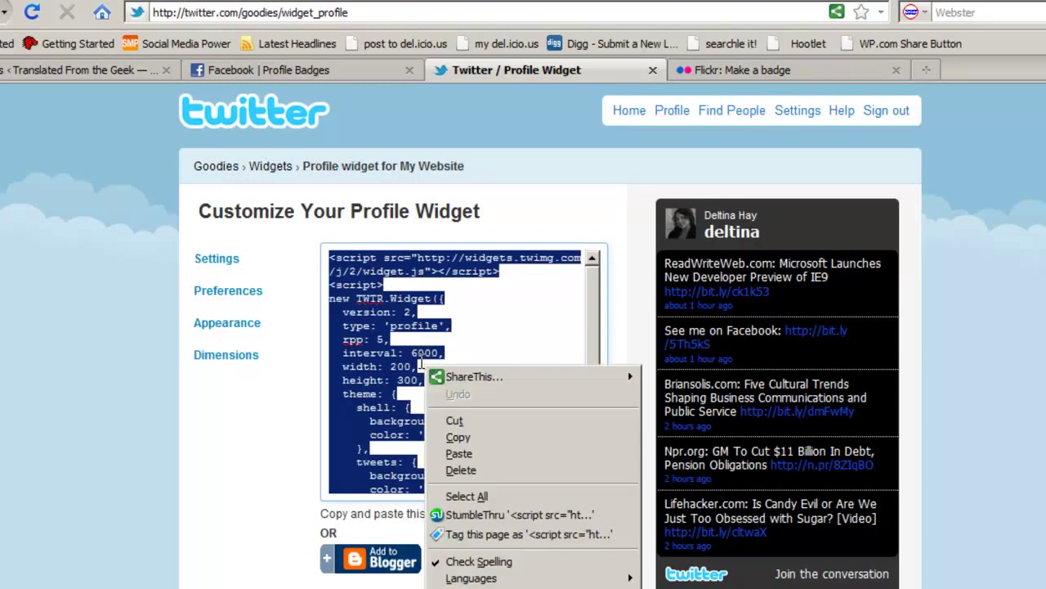
{"action": "left_click", "coordinate": [480, 438]}
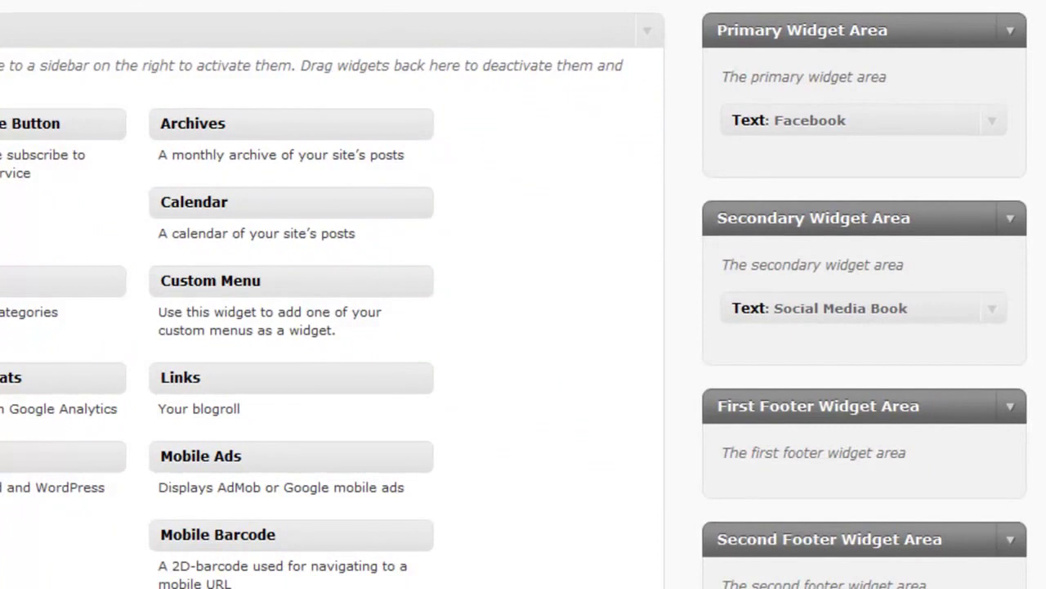
- Switch to the WordPress Widgets page and add a Text widget to the First Footer Widget Area
{"action": "scroll", "coordinate": [523, 294], "scroll_direction": "down", "scroll_amount": 5}
{"action": "scroll", "coordinate": [333, 294], "scroll_direction": "down", "scroll_amount": 2}
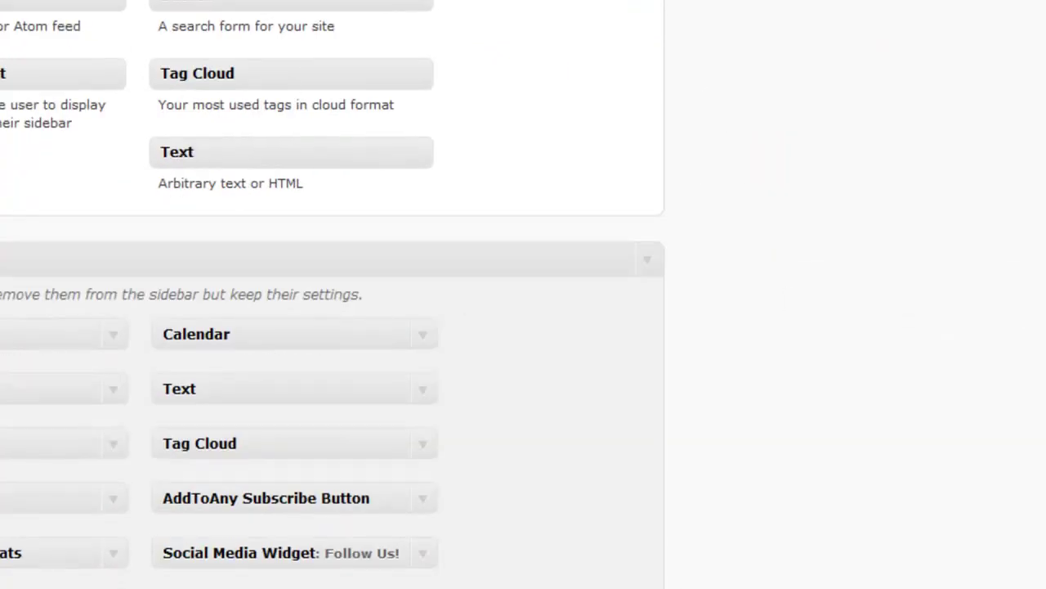
{"action": "scroll", "coordinate": [523, 295], "scroll_direction": "up", "scroll_amount": 4}
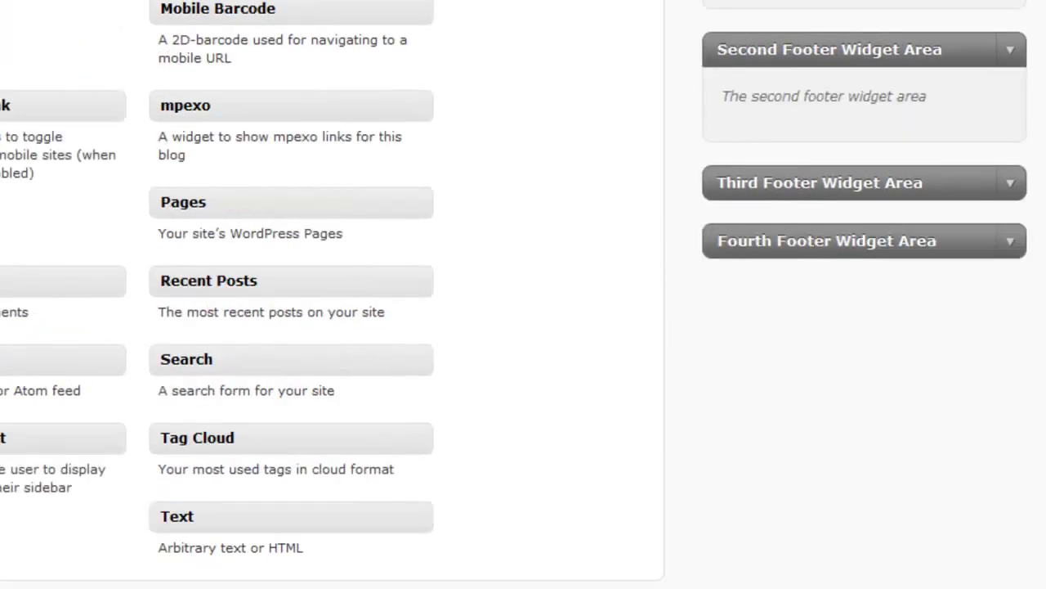
{"action": "left_click_drag", "start_coordinate": [744, 4], "coordinate": [754, 152]}
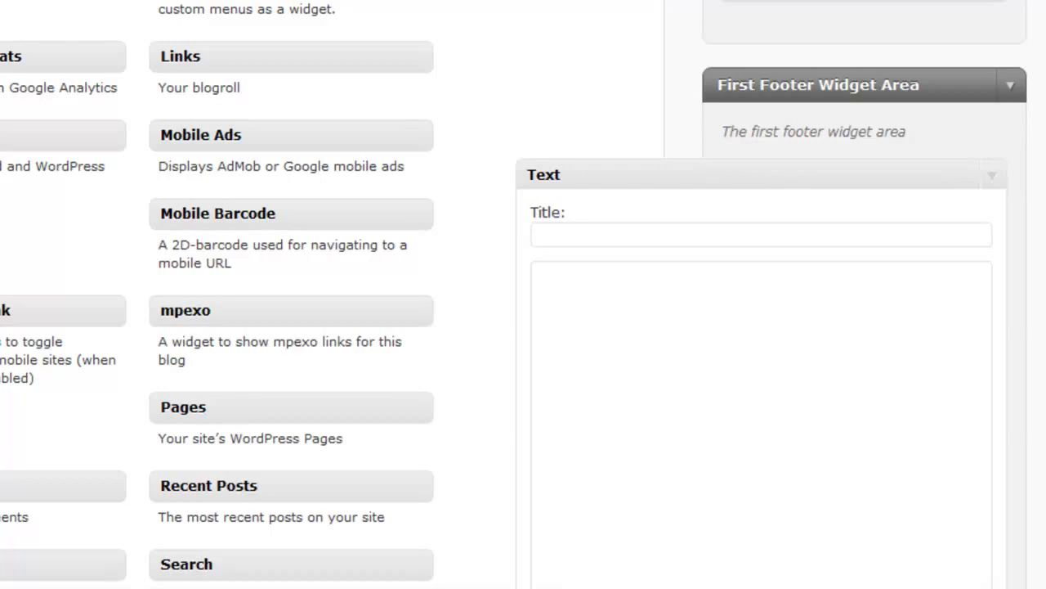
- Title the footer Text widget "Twitter", paste the copied script into its body, then save and close the widget
{"action": "scroll", "coordinate": [524, 294], "scroll_direction": "down", "scroll_amount": 3}
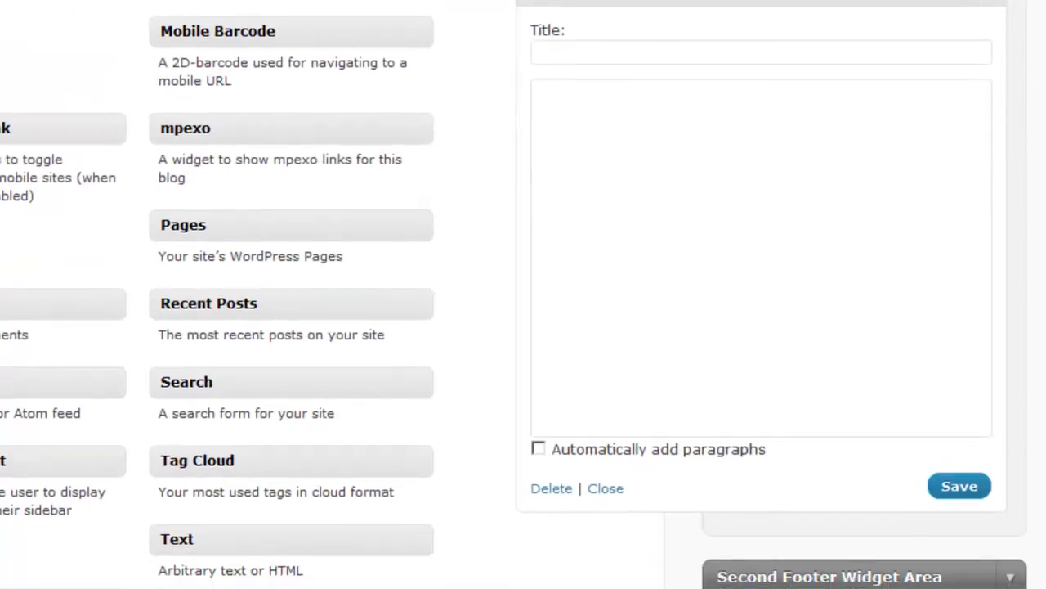
{"action": "left_click", "coordinate": [855, 54]}
{"action": "type", "text": "Twitter"}
{"action": "key", "text": "Tab"}
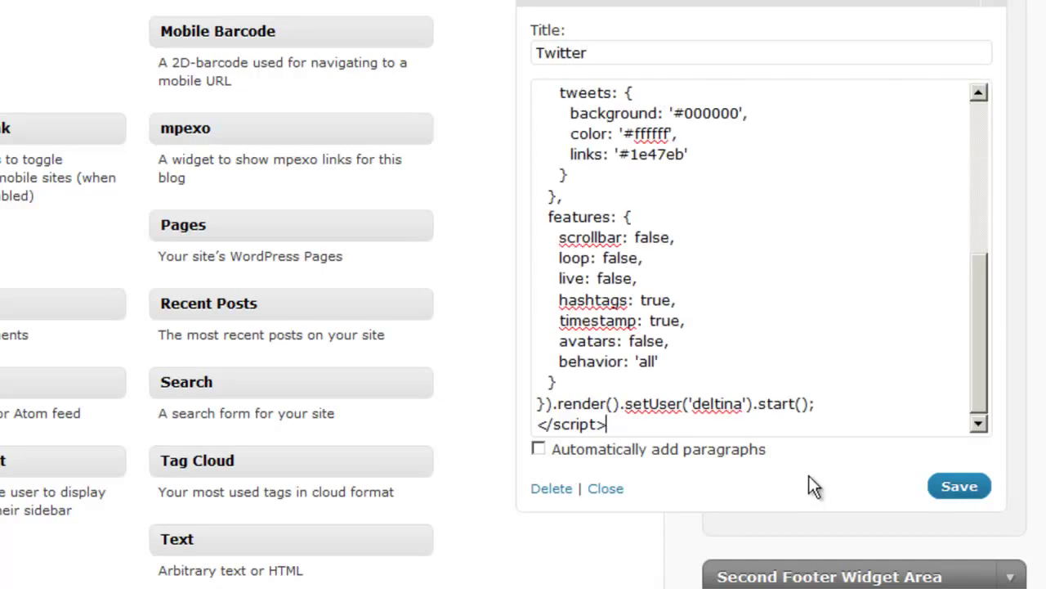
{"action": "left_click", "coordinate": [959, 487]}
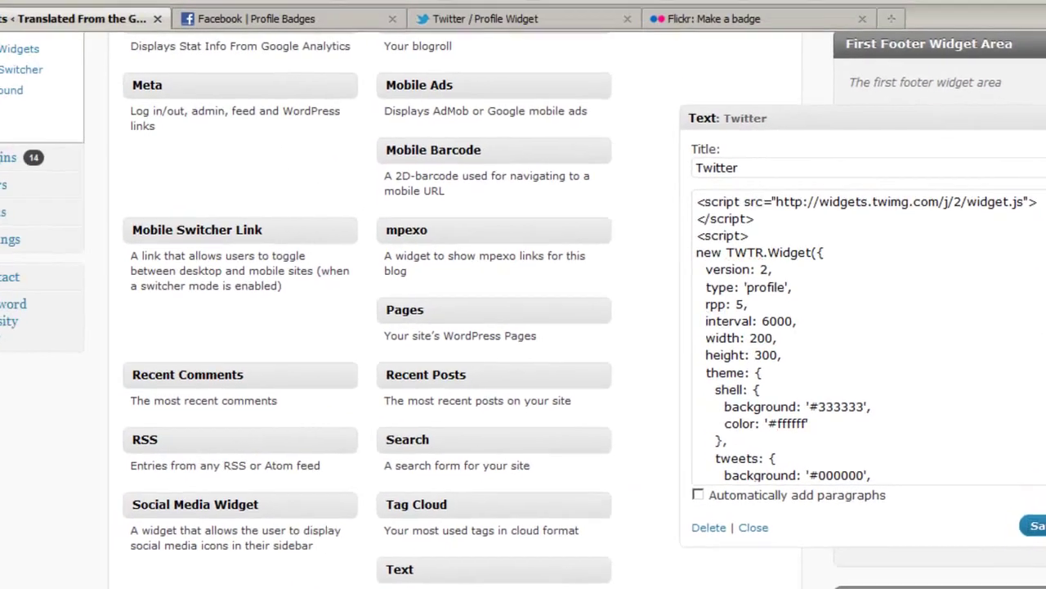
{"action": "left_click", "coordinate": [605, 488]}
{"action": "scroll", "coordinate": [248, 78], "scroll_direction": "up", "scroll_amount": 5}
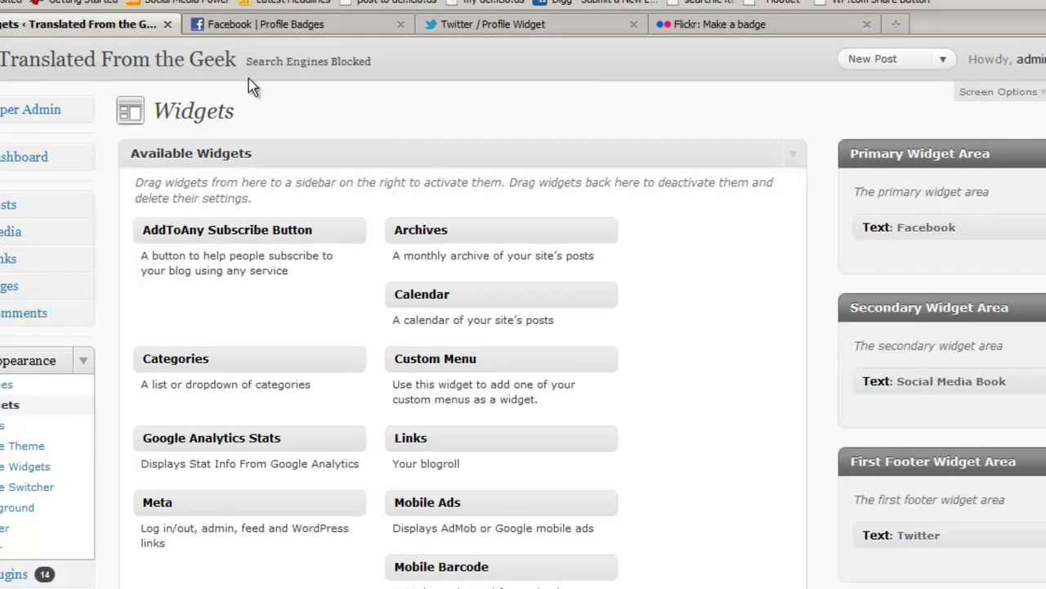
- Open the live blog and examine the Twitter widget in its footer
{"action": "left_click", "coordinate": [175, 71]}
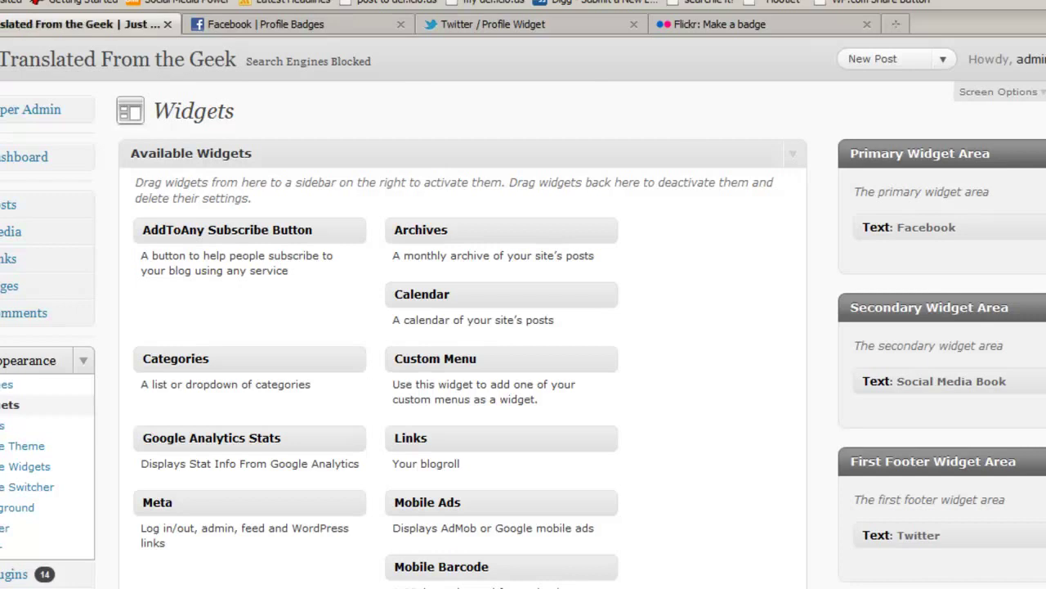
{"action": "scroll", "coordinate": [523, 327], "scroll_direction": "down", "scroll_amount": 15}
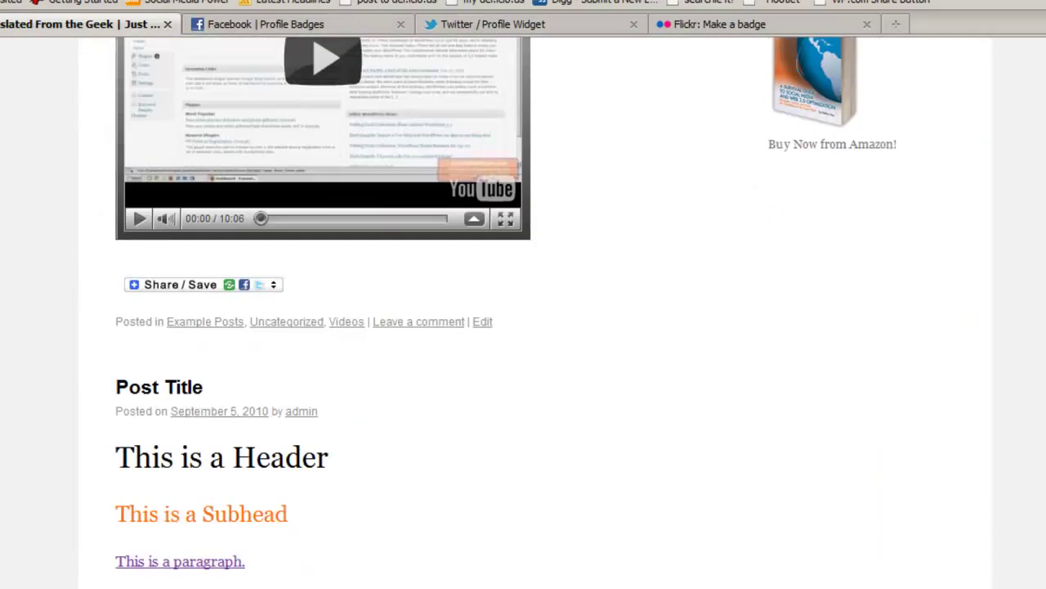
{"action": "scroll", "coordinate": [523, 327], "scroll_direction": "down", "scroll_amount": 15}
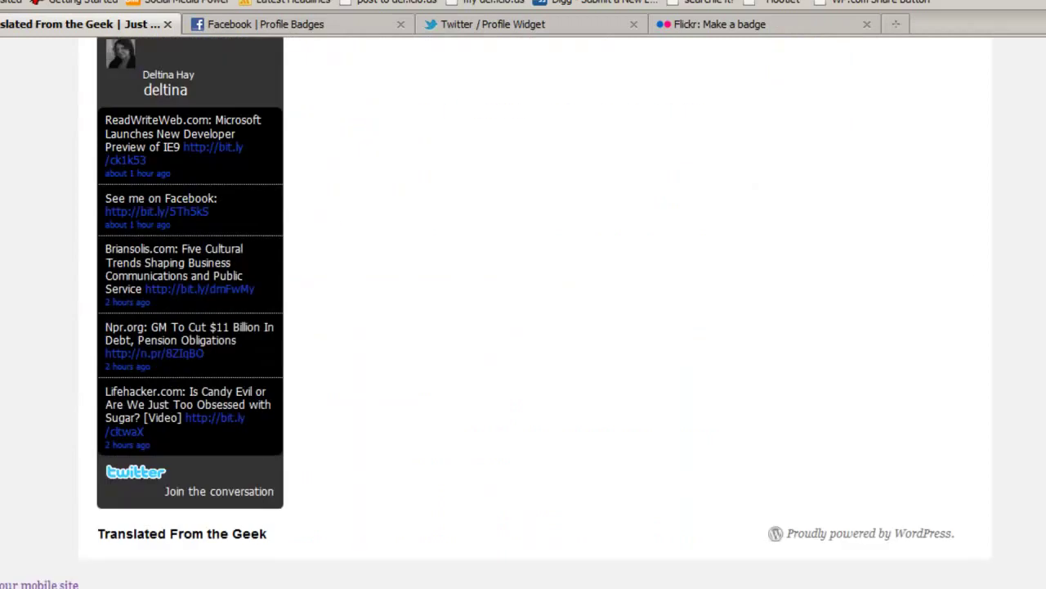
{"action": "scroll", "coordinate": [523, 327], "scroll_direction": "up", "scroll_amount": 1}
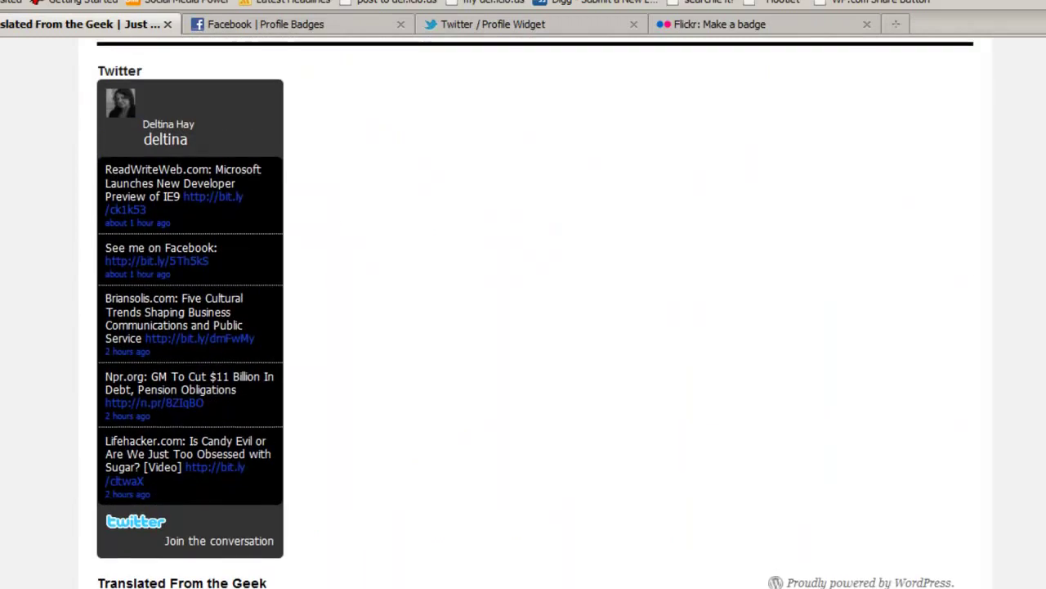
{"action": "scroll", "coordinate": [524, 327], "scroll_direction": "up", "scroll_amount": 4}
{"action": "scroll", "coordinate": [523, 327], "scroll_direction": "down", "scroll_amount": 3}
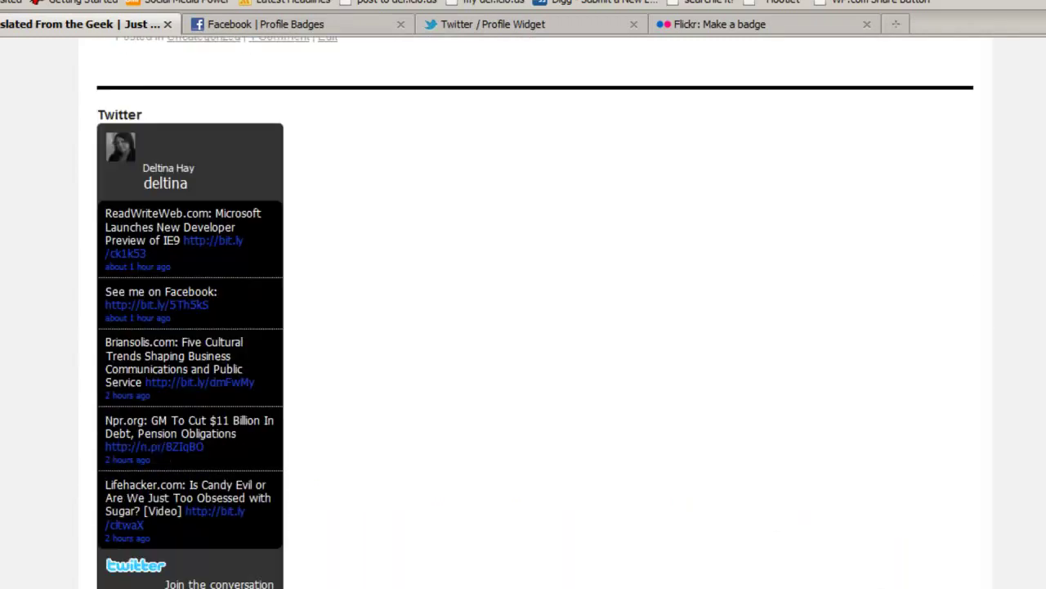
- Switch to Flickr's badge creation page, choose a Flash badge and continue to the content options
{"action": "scroll", "coordinate": [523, 327], "scroll_direction": "up", "scroll_amount": 20}
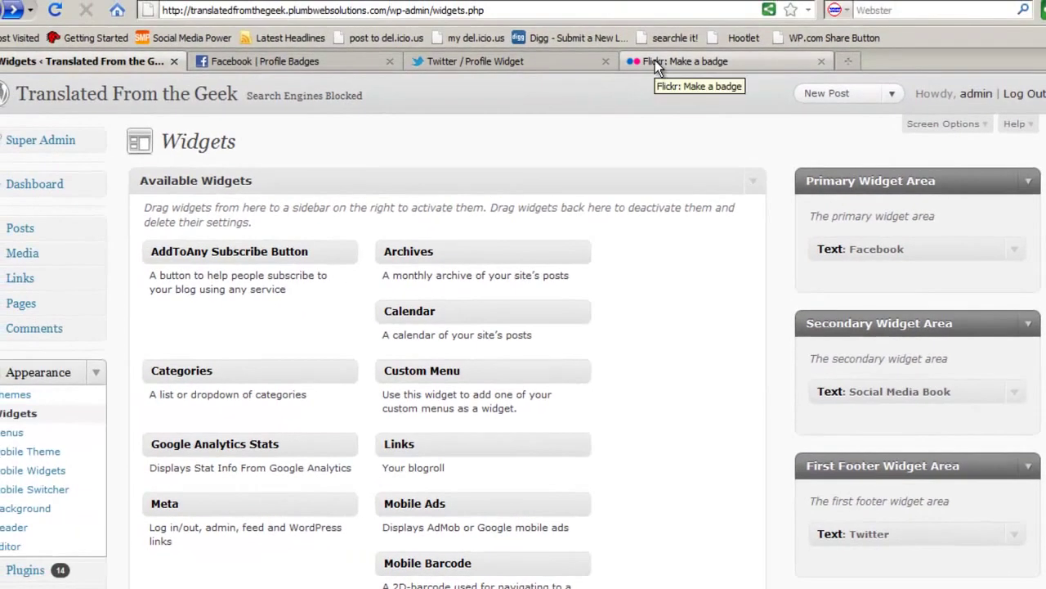
{"action": "left_click", "coordinate": [655, 62]}
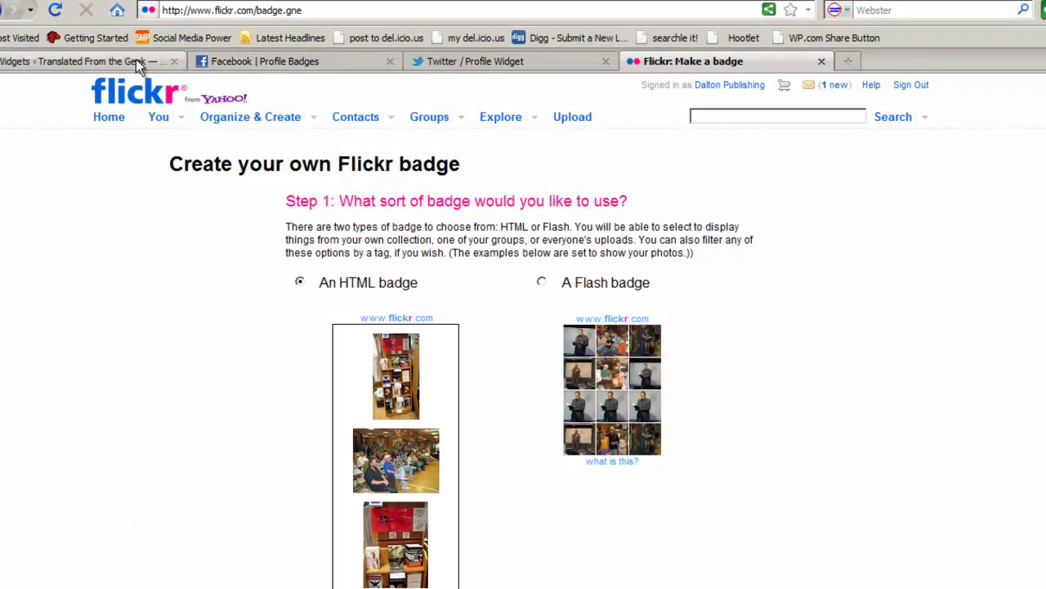
{"action": "left_click", "coordinate": [491, 68]}
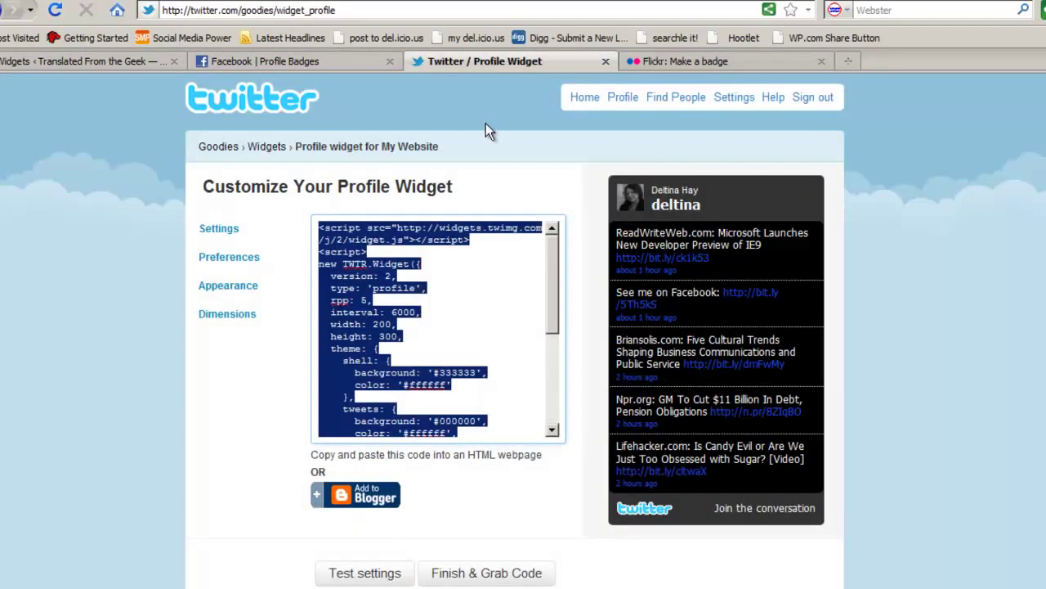
{"action": "left_click", "coordinate": [664, 59]}
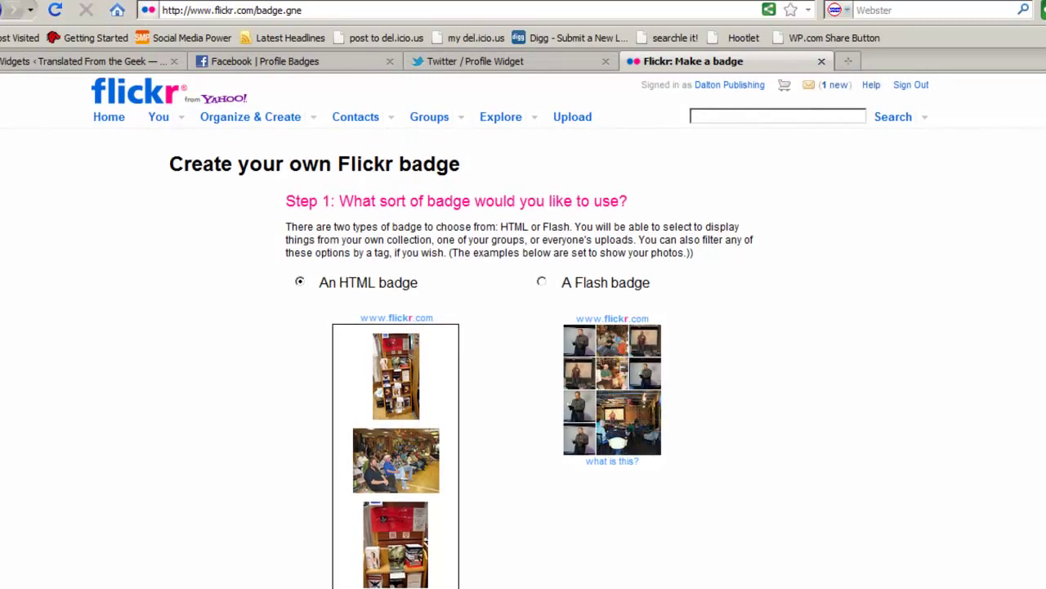
{"action": "left_click", "coordinate": [542, 283]}
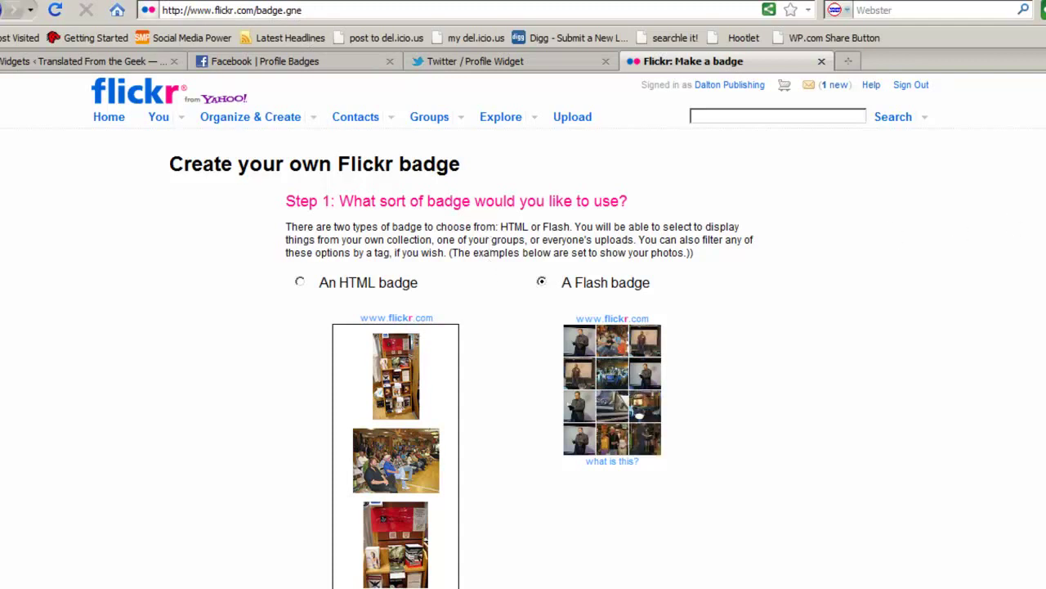
{"action": "scroll", "coordinate": [523, 327], "scroll_direction": "down", "scroll_amount": 3}
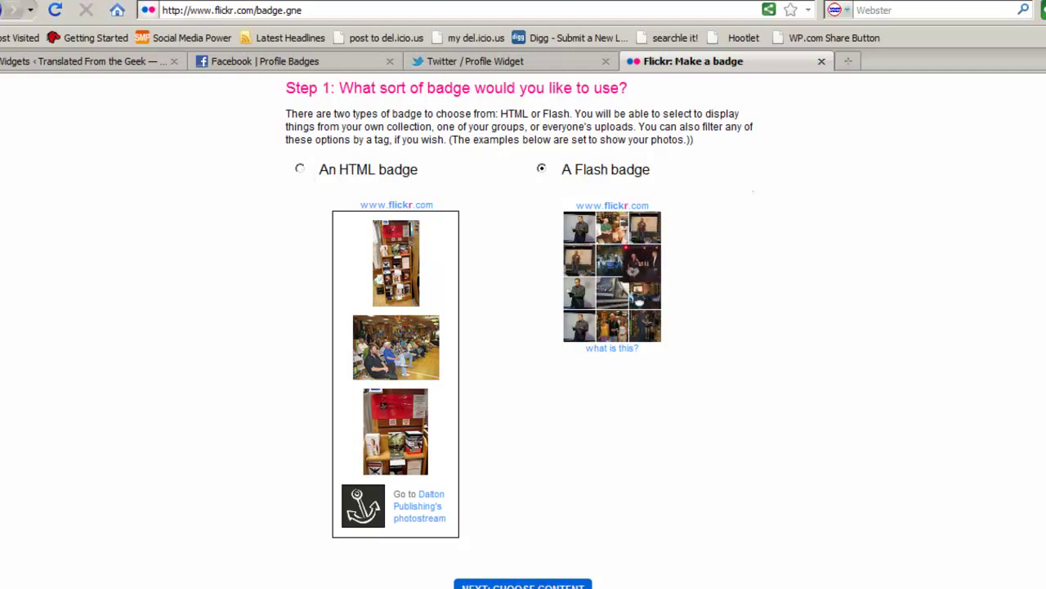
{"action": "scroll", "coordinate": [555, 176], "scroll_direction": "down", "scroll_amount": 2}
{"action": "left_click", "coordinate": [524, 477]}
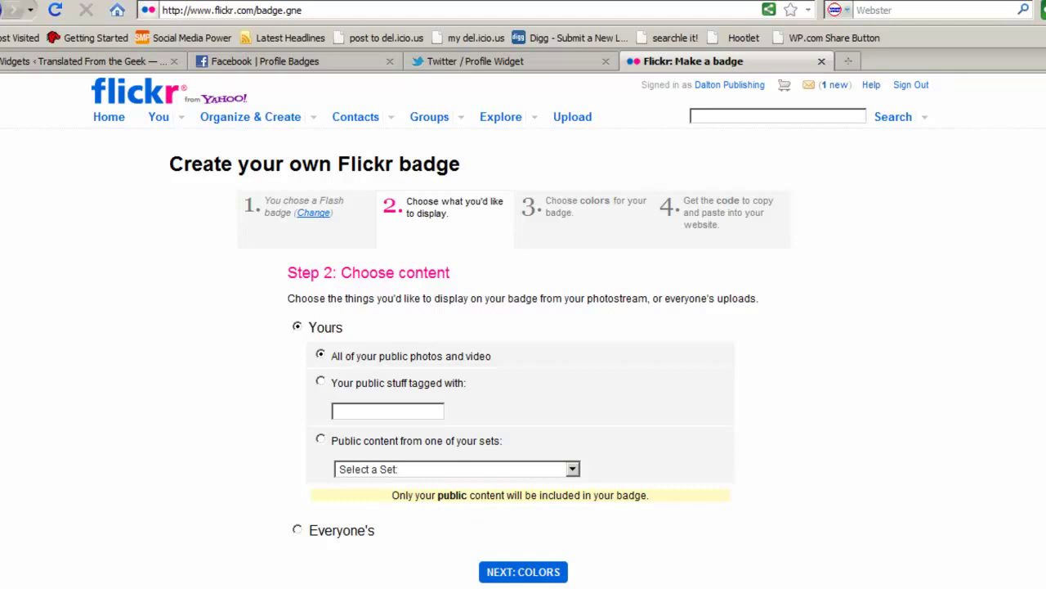
- Set the badge to show public content from the set "Survival Guide to Social Media and Web 2.0" and continue to the colors
{"action": "scroll", "coordinate": [688, 205], "scroll_direction": "down", "scroll_amount": 2}
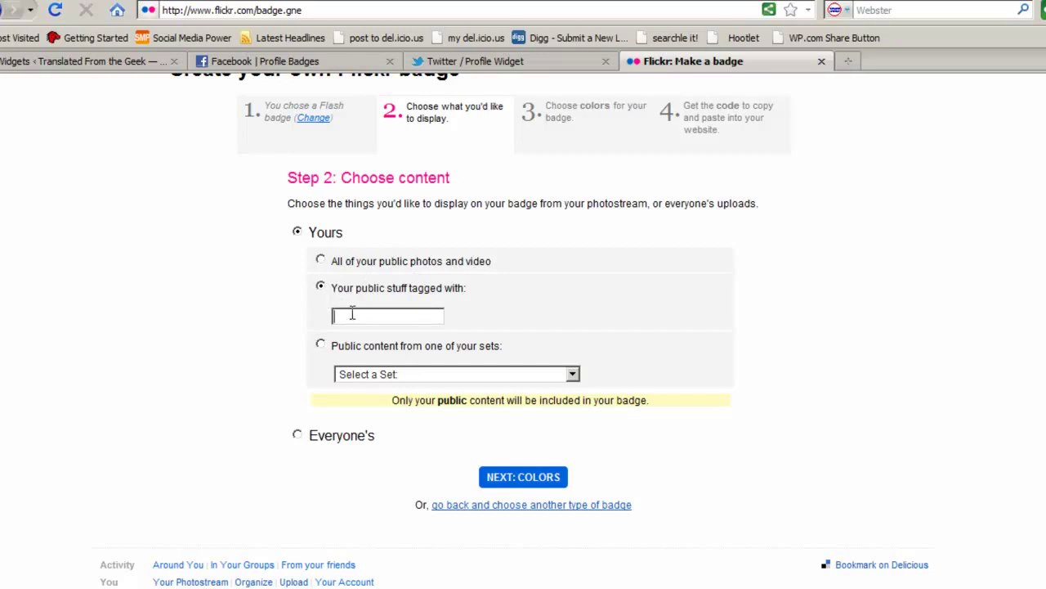
{"action": "left_click", "coordinate": [321, 344]}
{"action": "left_click", "coordinate": [573, 375]}
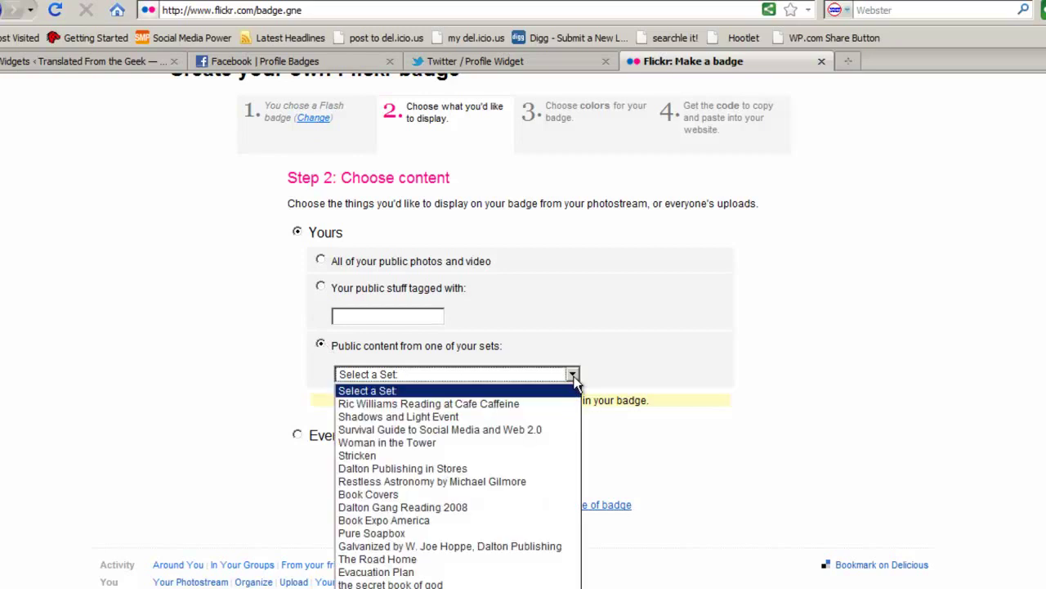
{"action": "left_click", "coordinate": [558, 430]}
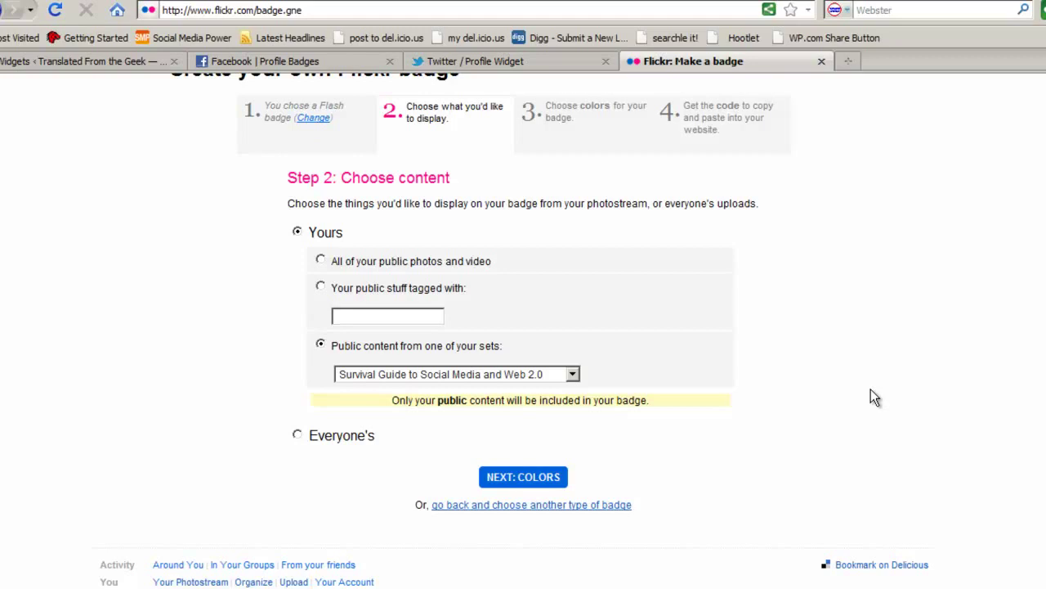
{"action": "left_click", "coordinate": [520, 477]}
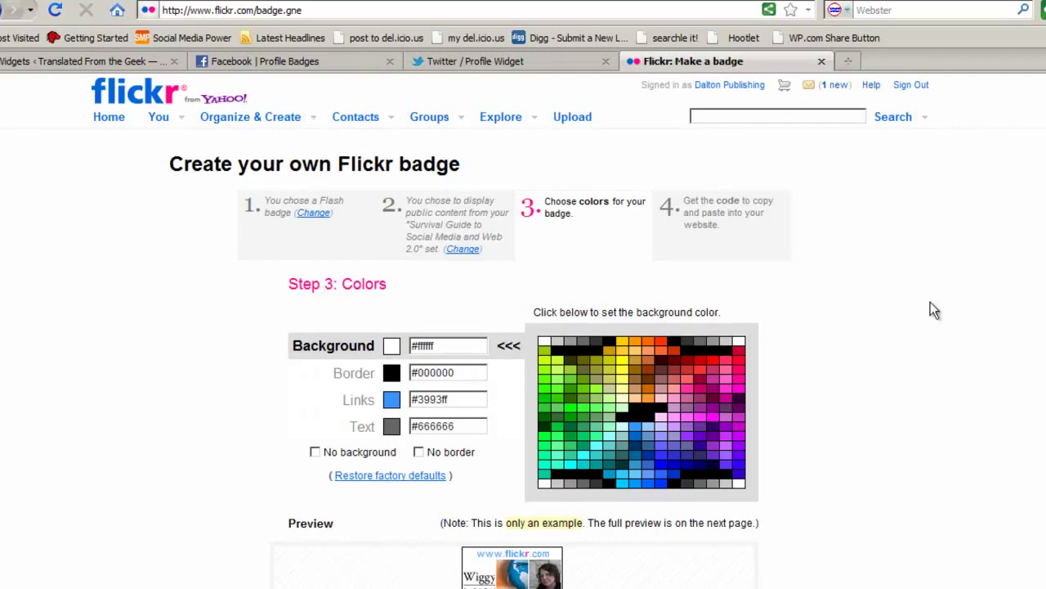
- Review the badge's color options, keep the default colors and proceed to the preview and code
{"action": "scroll", "coordinate": [523, 327], "scroll_direction": "down", "scroll_amount": 1}
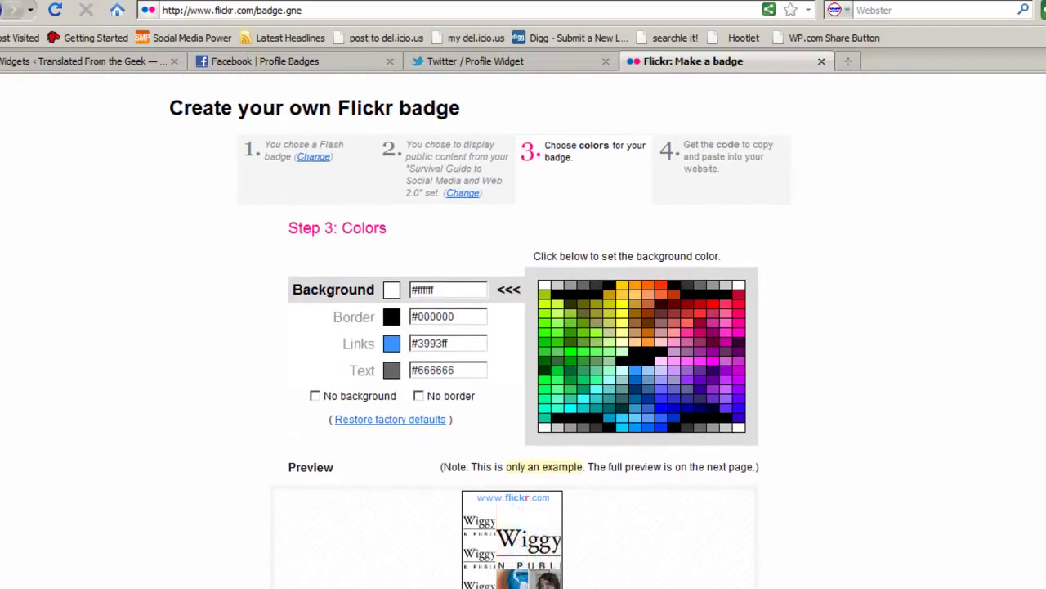
{"action": "scroll", "coordinate": [502, 330], "scroll_direction": "up", "scroll_amount": 1}
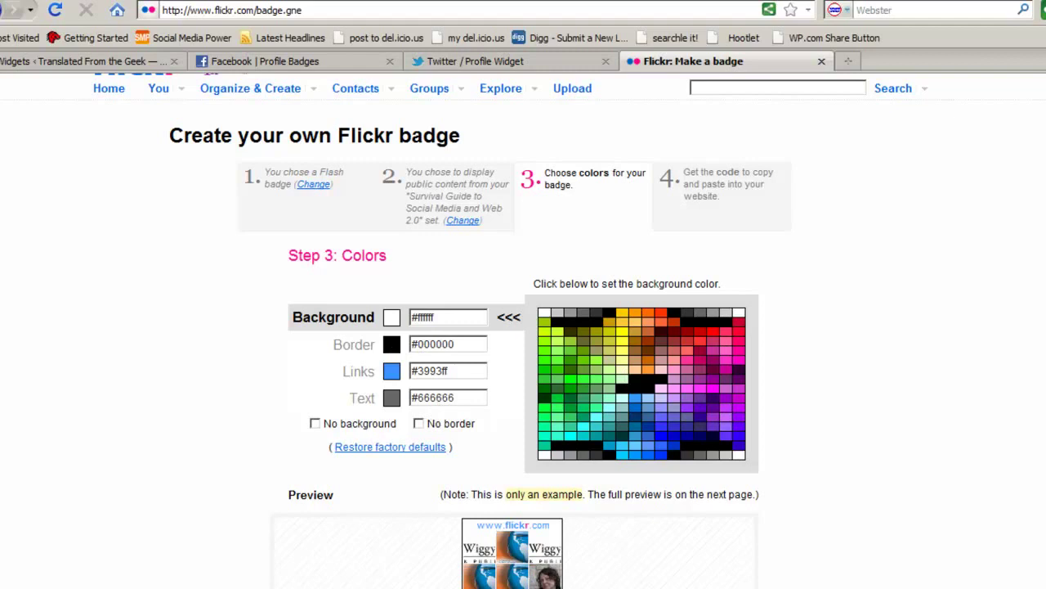
{"action": "scroll", "coordinate": [893, 357], "scroll_direction": "down", "scroll_amount": 3}
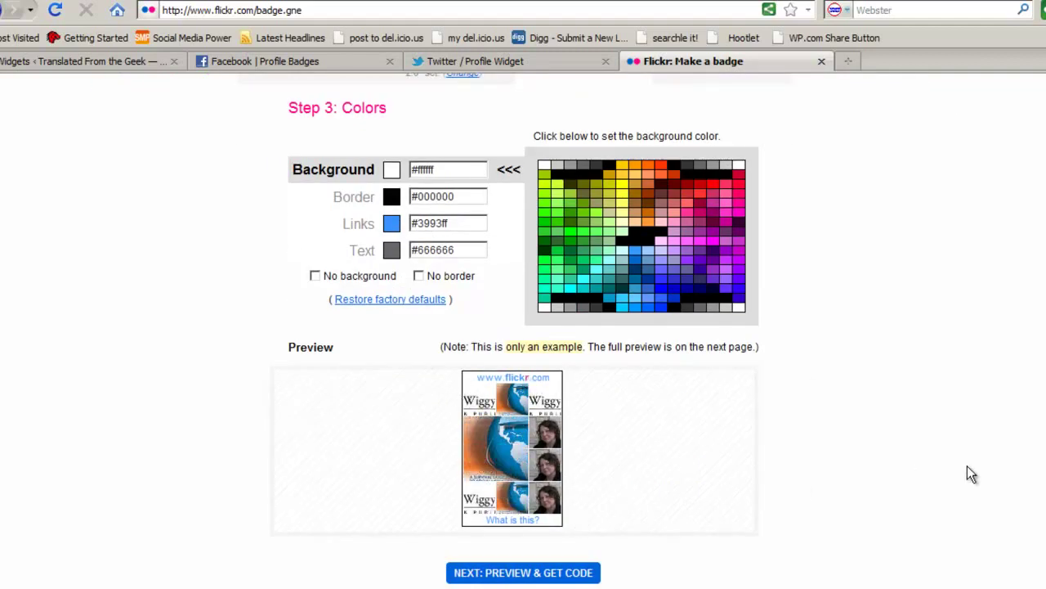
{"action": "scroll", "coordinate": [530, 341], "scroll_direction": "down", "scroll_amount": 2}
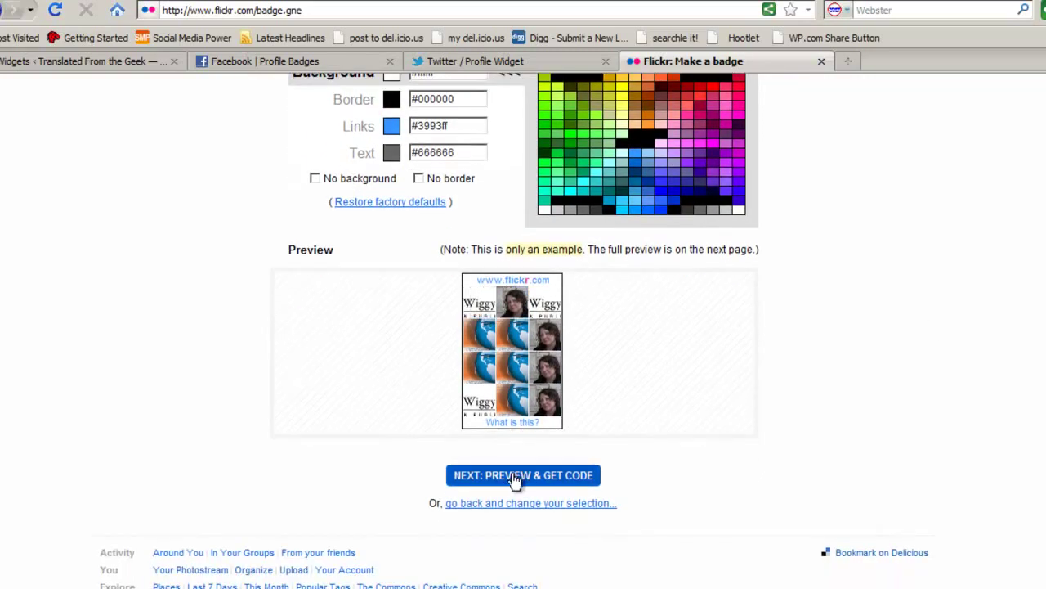
{"action": "left_click", "coordinate": [491, 477]}
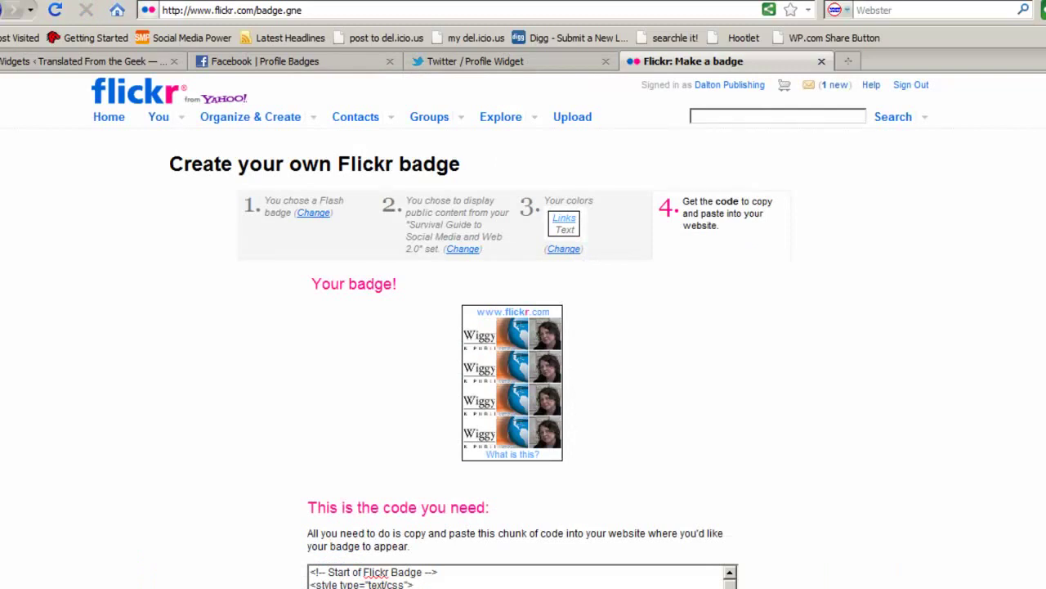
- Copy the entire generated Flickr badge code
{"action": "scroll", "coordinate": [871, 349], "scroll_direction": "down", "scroll_amount": 3}
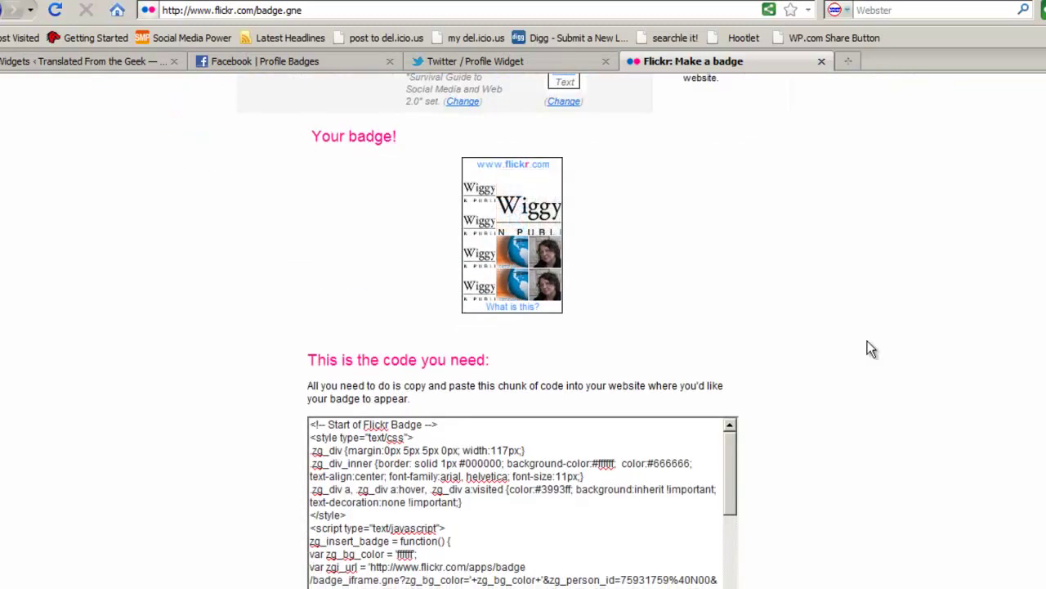
{"action": "scroll", "coordinate": [888, 327], "scroll_direction": "down", "scroll_amount": 2}
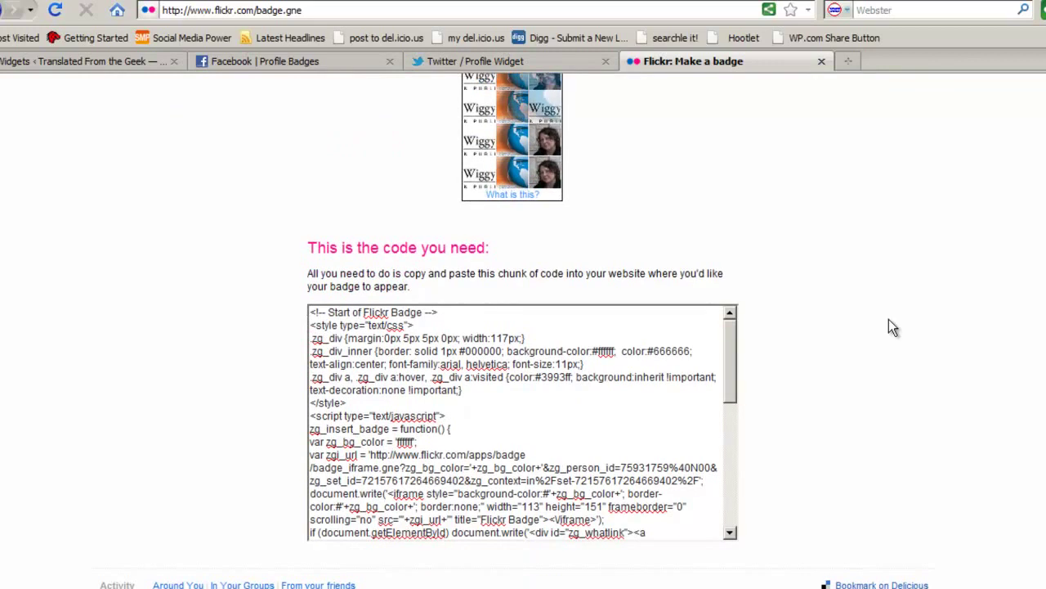
{"action": "left_click", "coordinate": [451, 364]}
{"action": "right_click", "coordinate": [451, 361]}
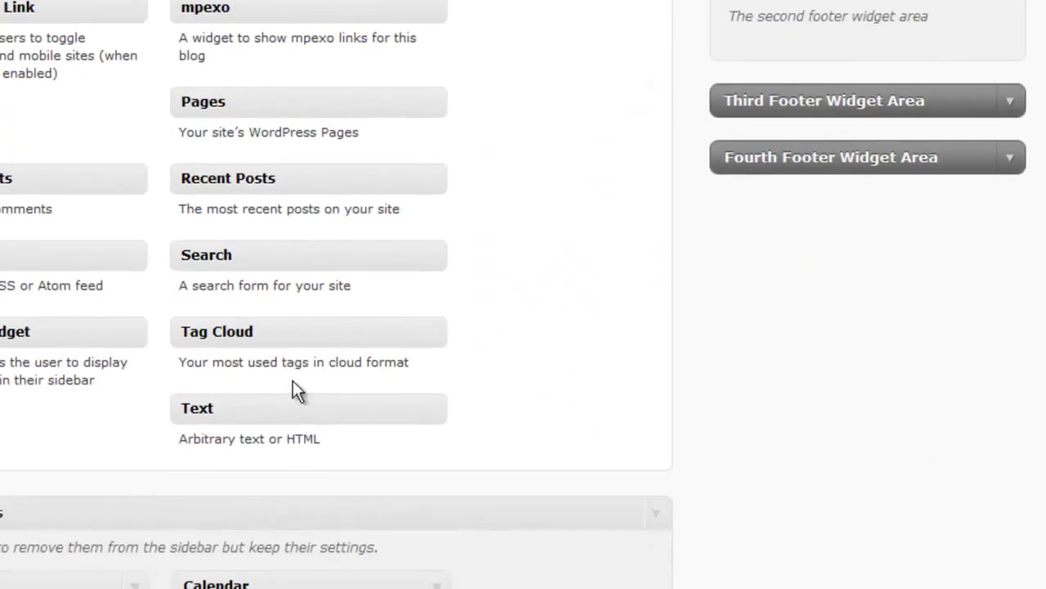
- Add a Text widget titled "Flickr" to WordPress's Second Footer Widget Area, paste the badge code into its body and save it
{"action": "left_click_drag", "start_coordinate": [288, 405], "coordinate": [841, 26]}
{"action": "left_click", "coordinate": [631, 118]}
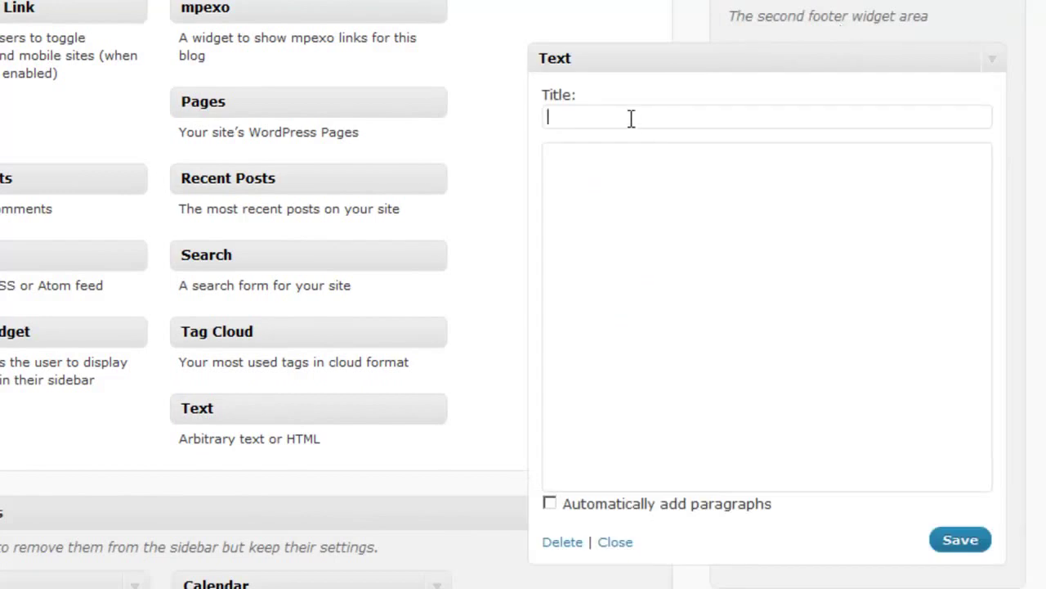
{"action": "type", "text": "Flickr"}
{"action": "left_click", "coordinate": [579, 223]}
{"action": "key", "text": "ctrl+v"}
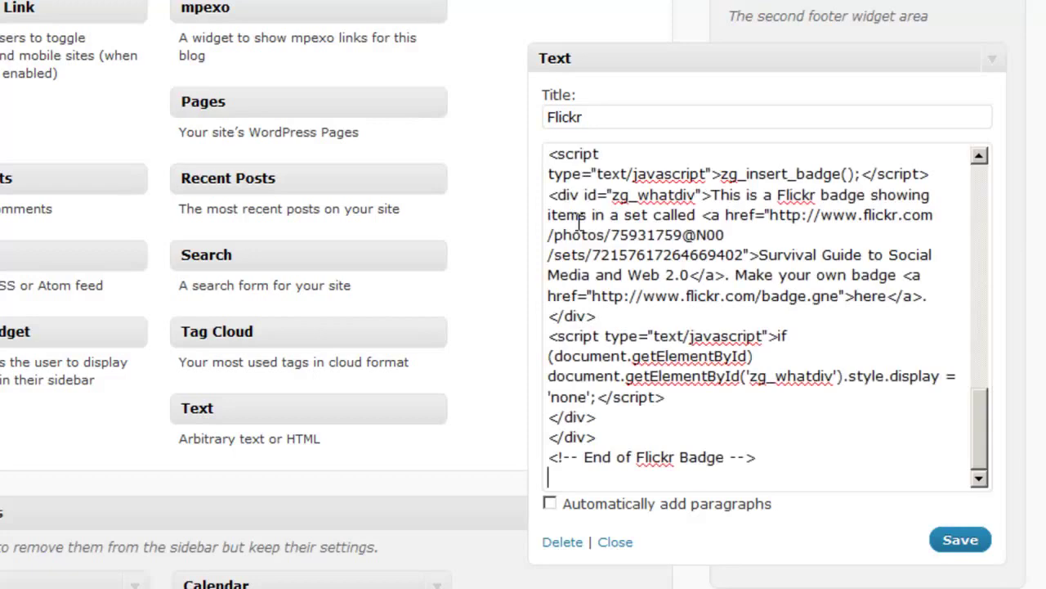
{"action": "left_click", "coordinate": [965, 539]}
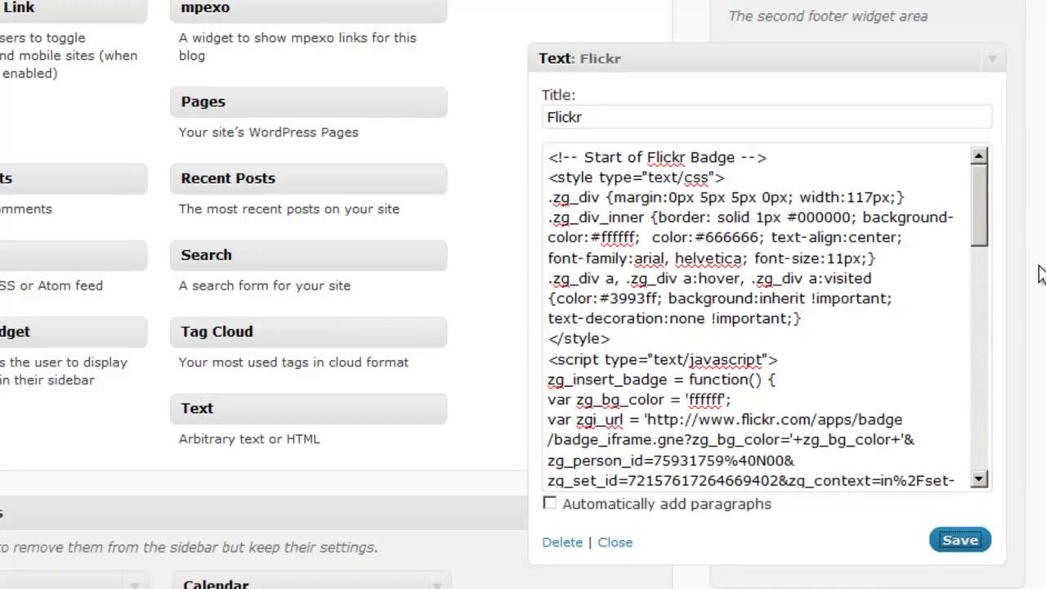
- Open the live blog and examine the Flickr badge in its footer
{"action": "scroll", "coordinate": [1038, 276], "scroll_direction": "up", "scroll_amount": 10}
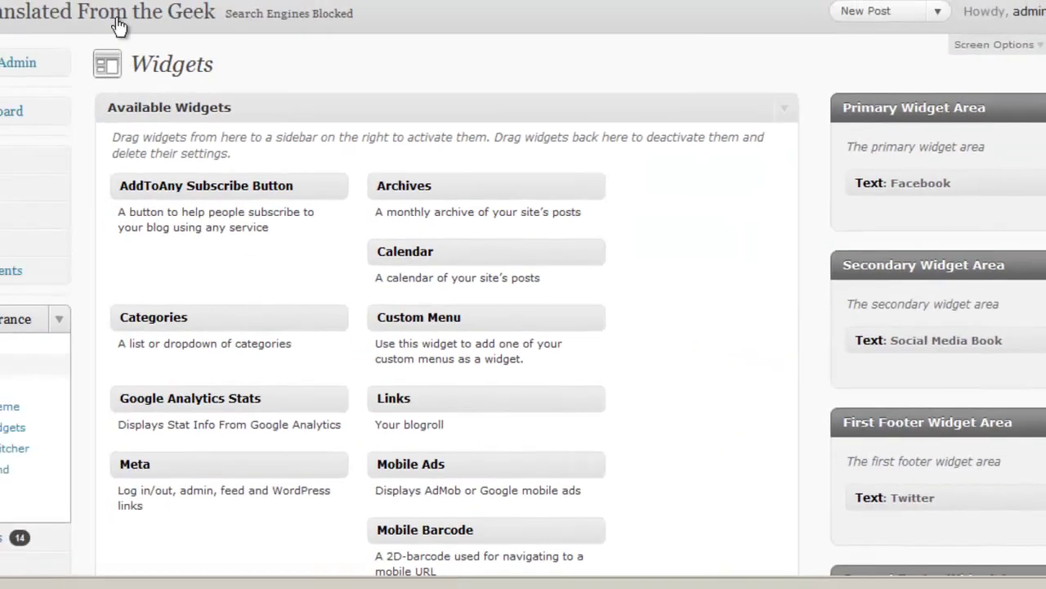
{"action": "left_click", "coordinate": [337, 44]}
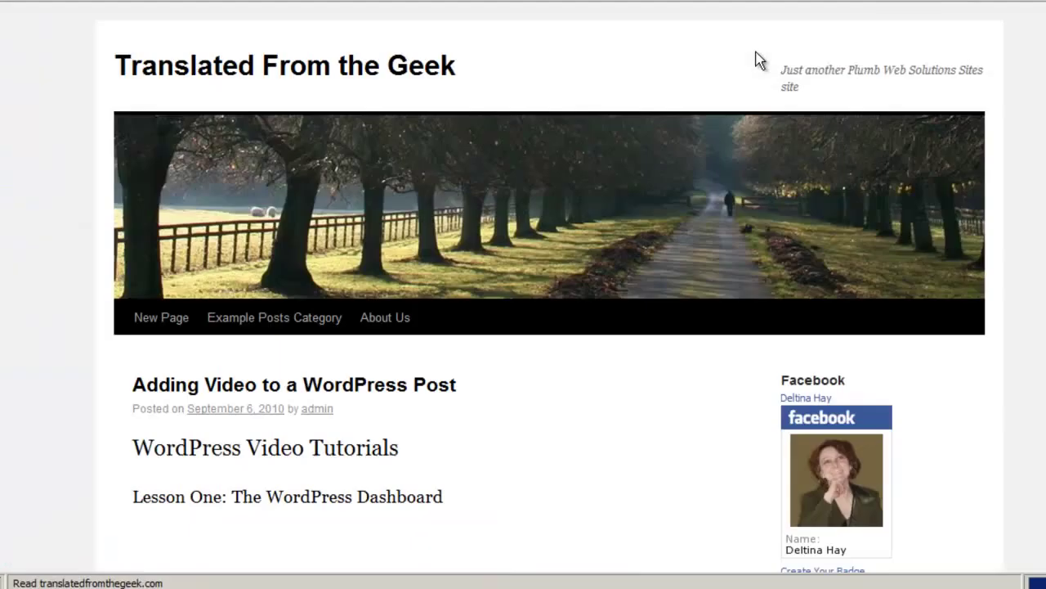
{"action": "scroll", "coordinate": [523, 295], "scroll_direction": "down", "scroll_amount": 15}
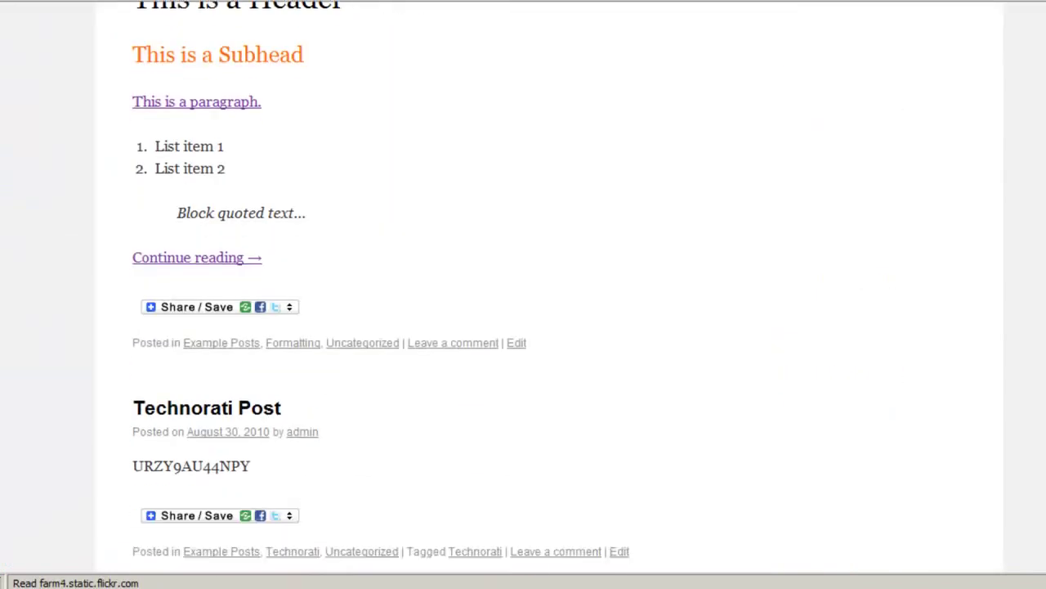
{"action": "scroll", "coordinate": [523, 295], "scroll_direction": "down", "scroll_amount": 5}
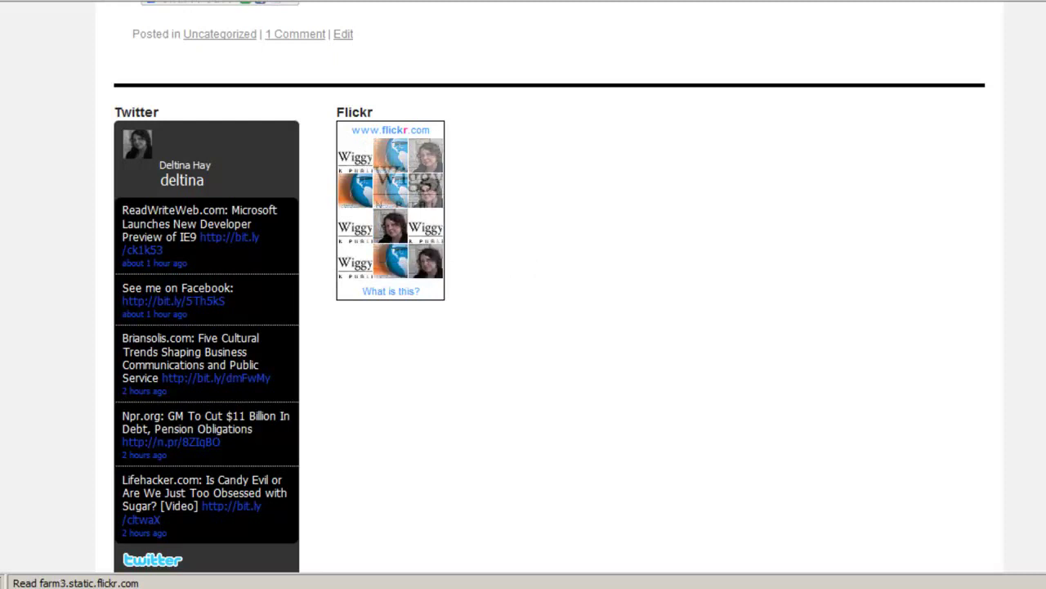
{"action": "key", "text": "Home"}
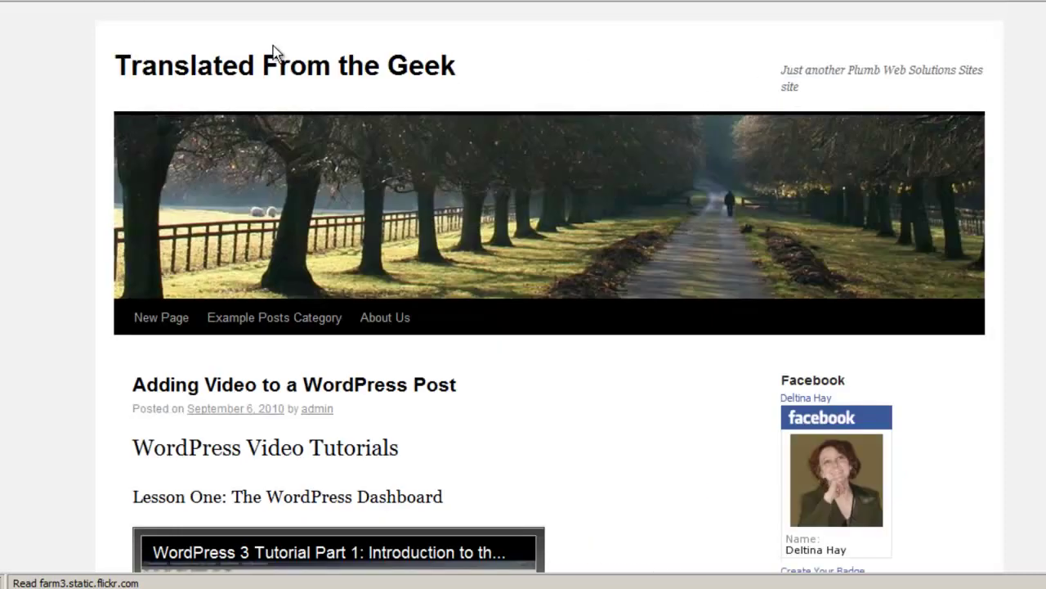